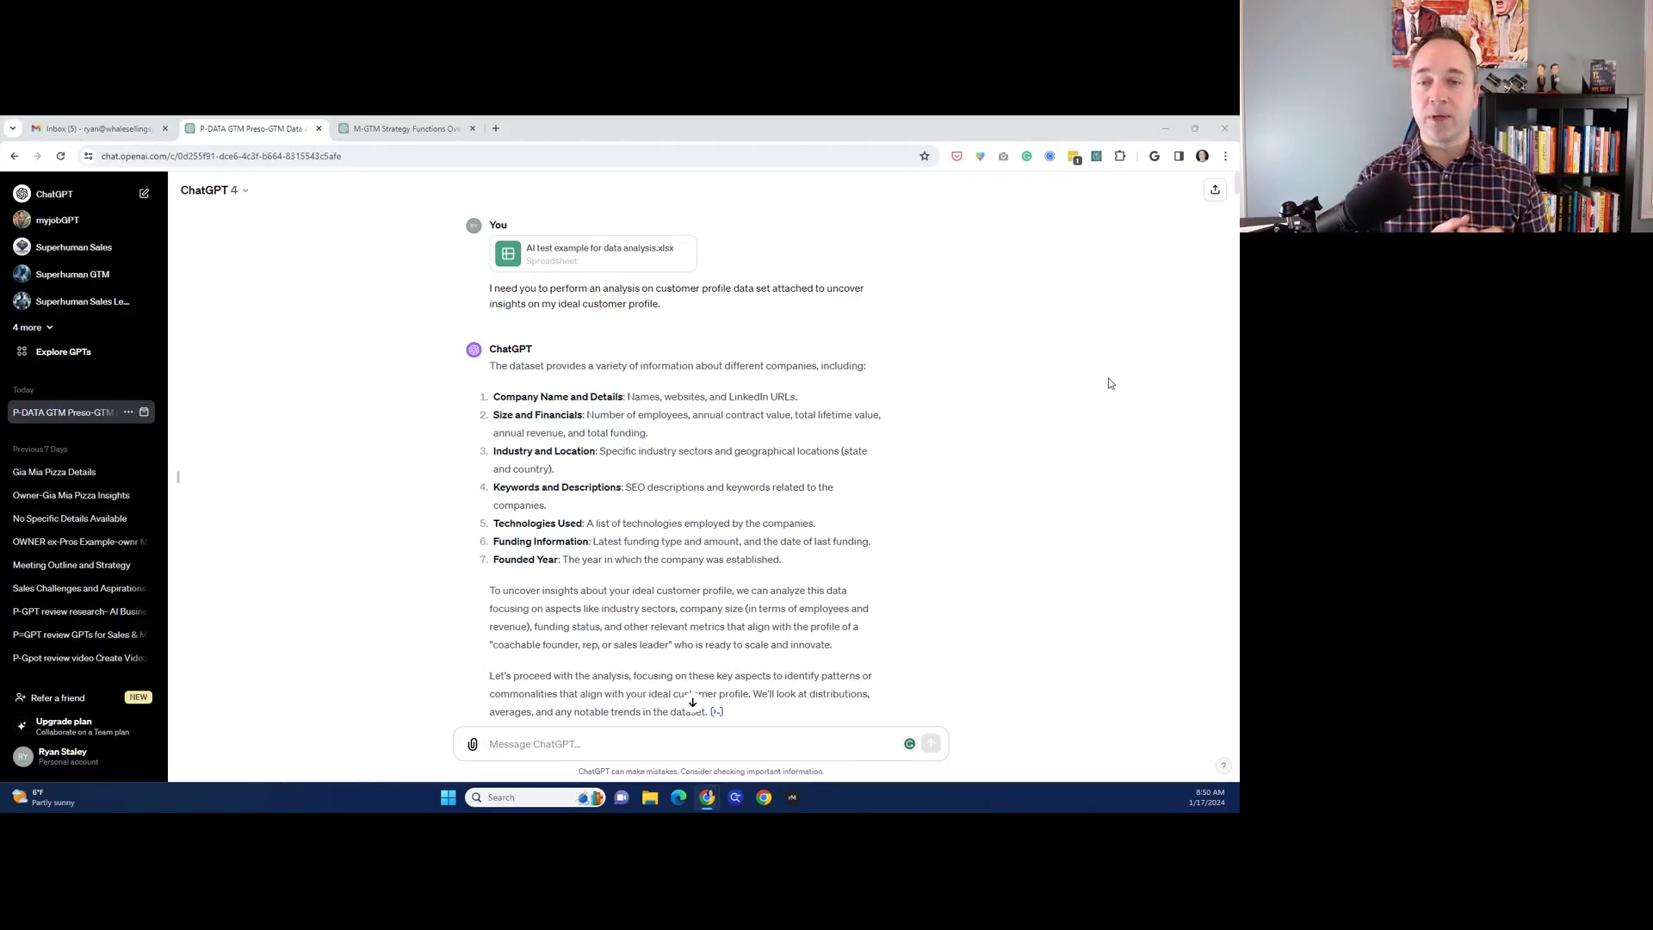
# Switch to the Superhuman Revenue workspace and open the "DATA TEST-Visualizing AI Impact" chat at its first prompt.
pyautogui.click(70, 757)
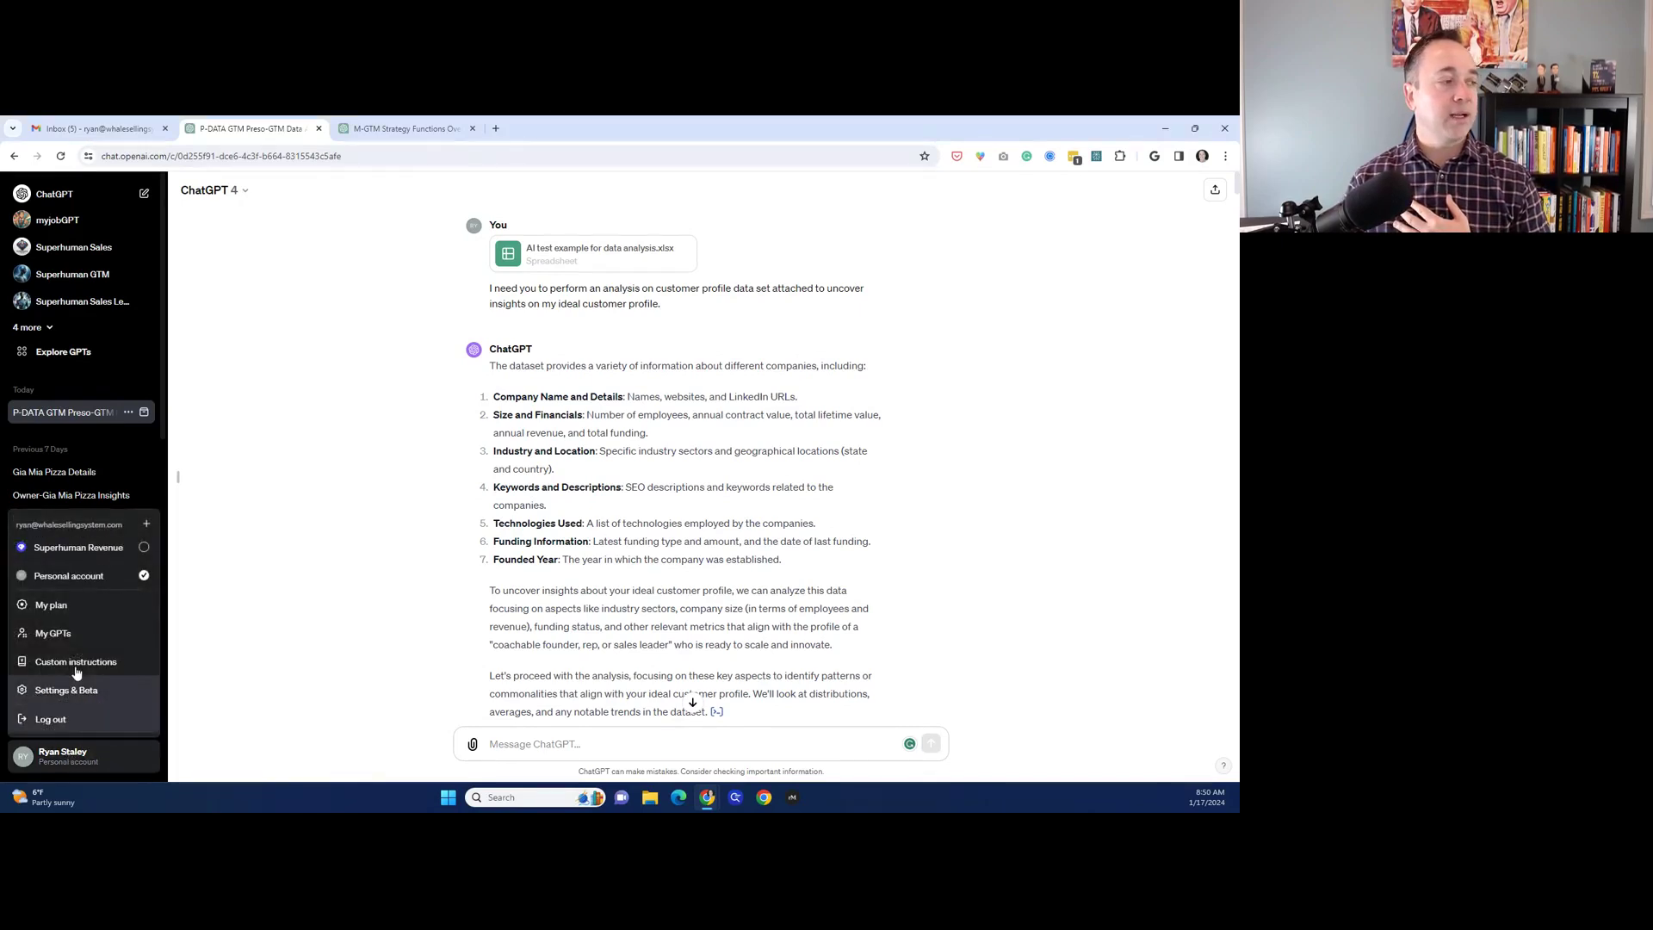
pyautogui.click(78, 547)
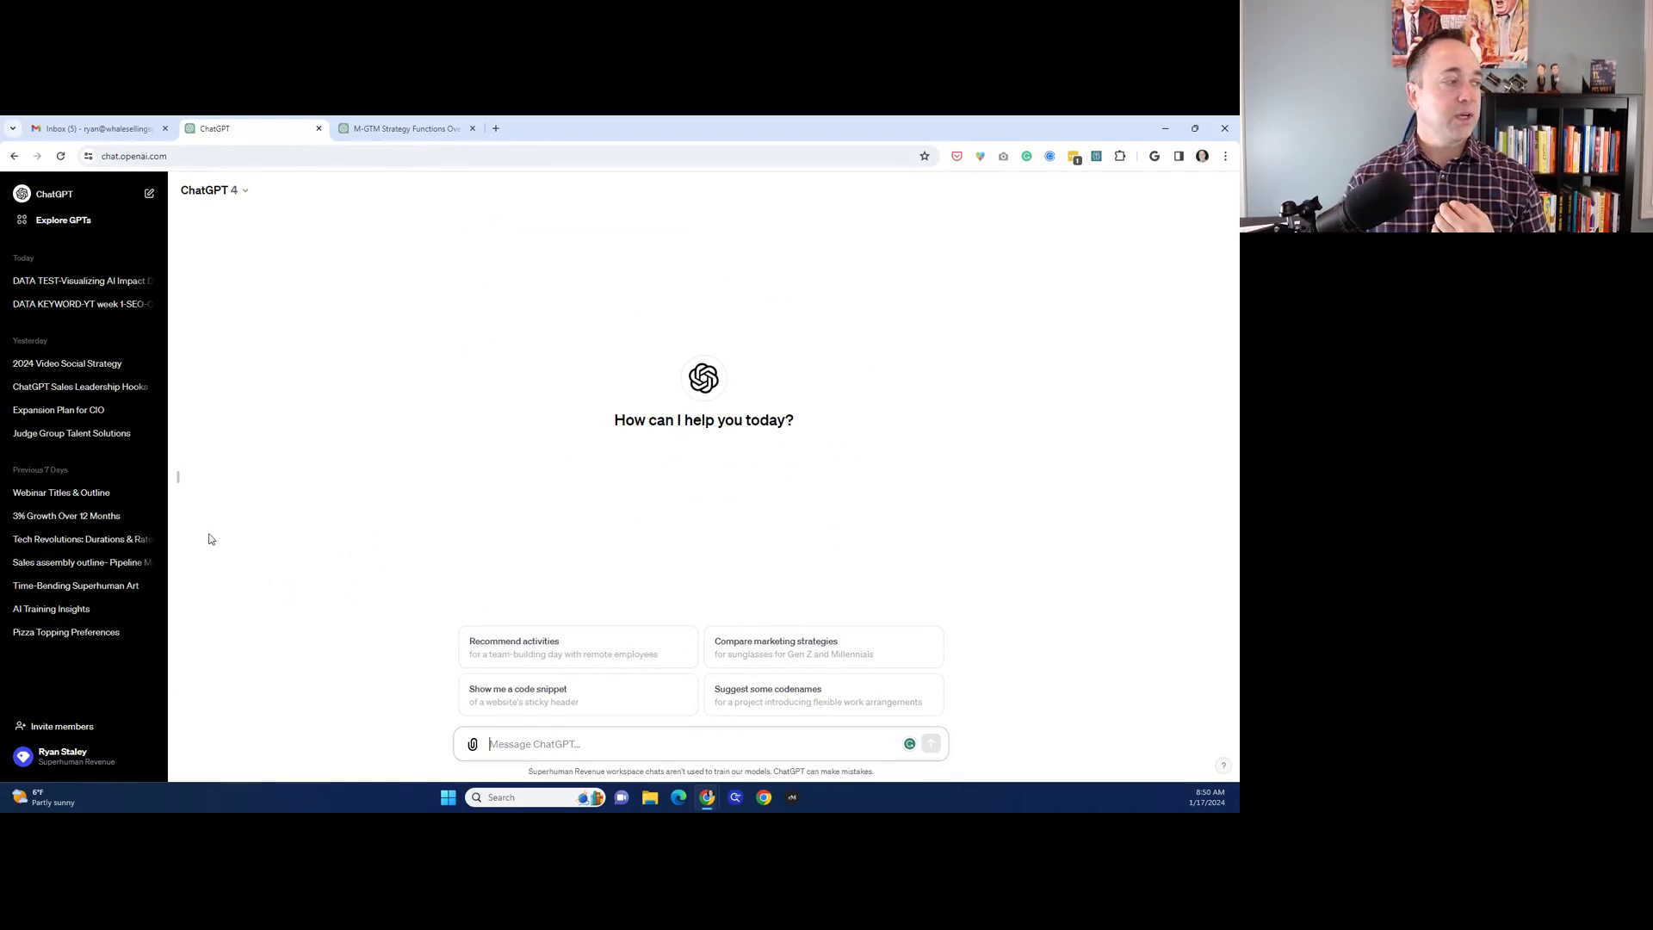
pyautogui.click(97, 293)
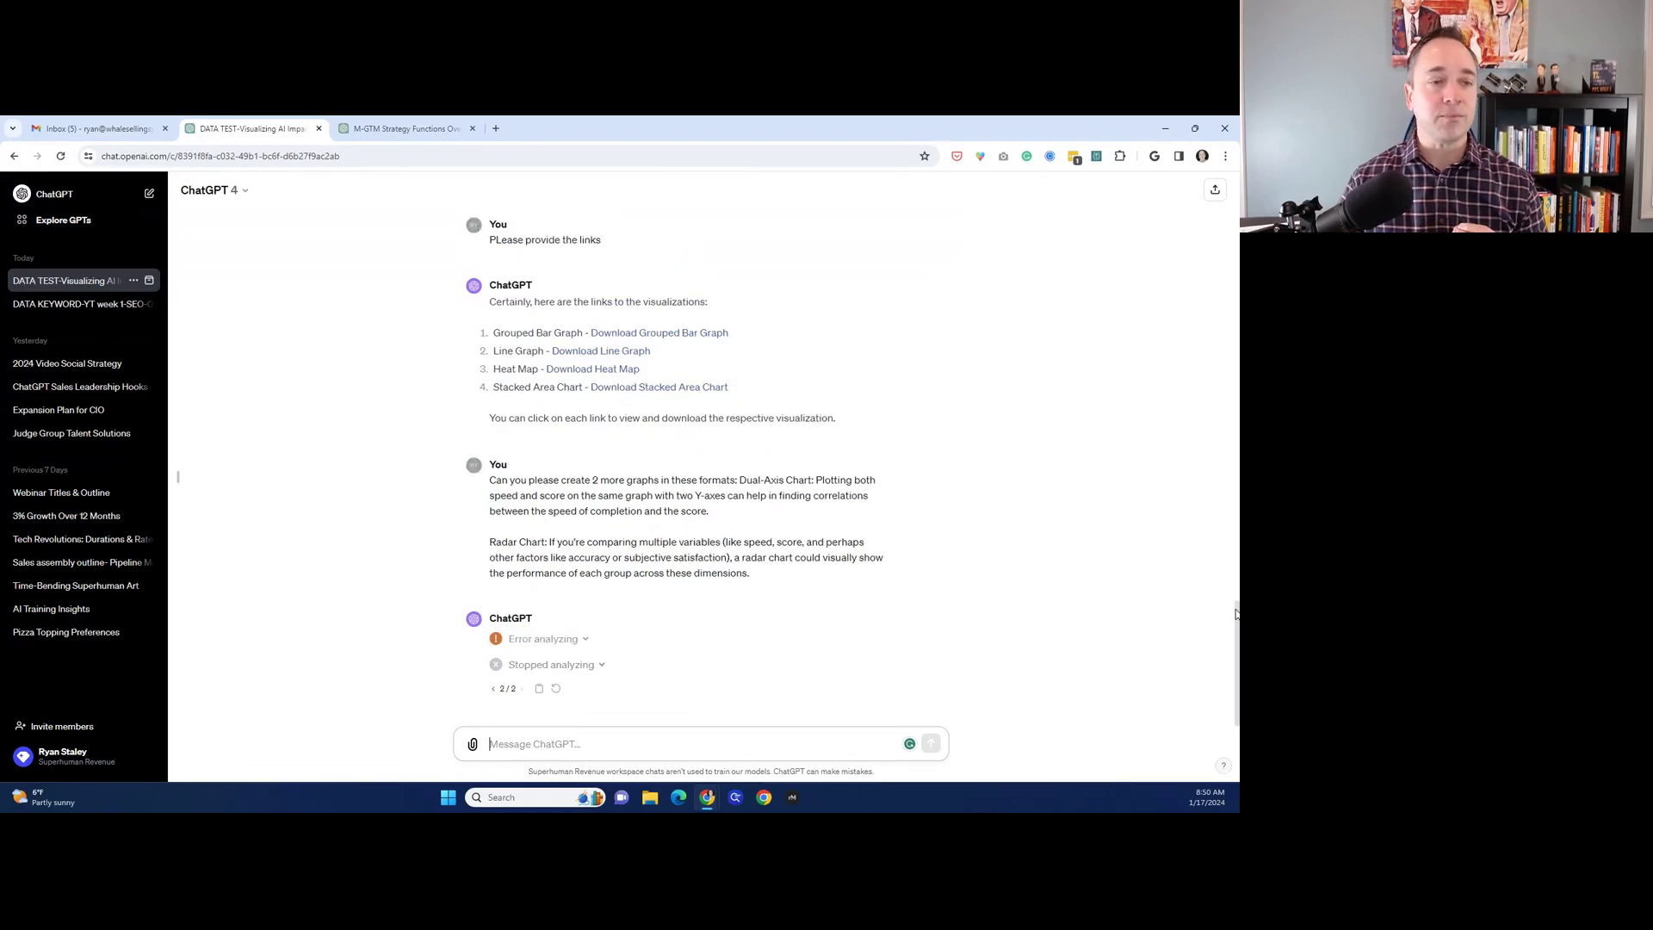
pyautogui.scroll(2, 1236, 615)
pyautogui.moveTo(1236, 616); pyautogui.dragTo(1221, 120)
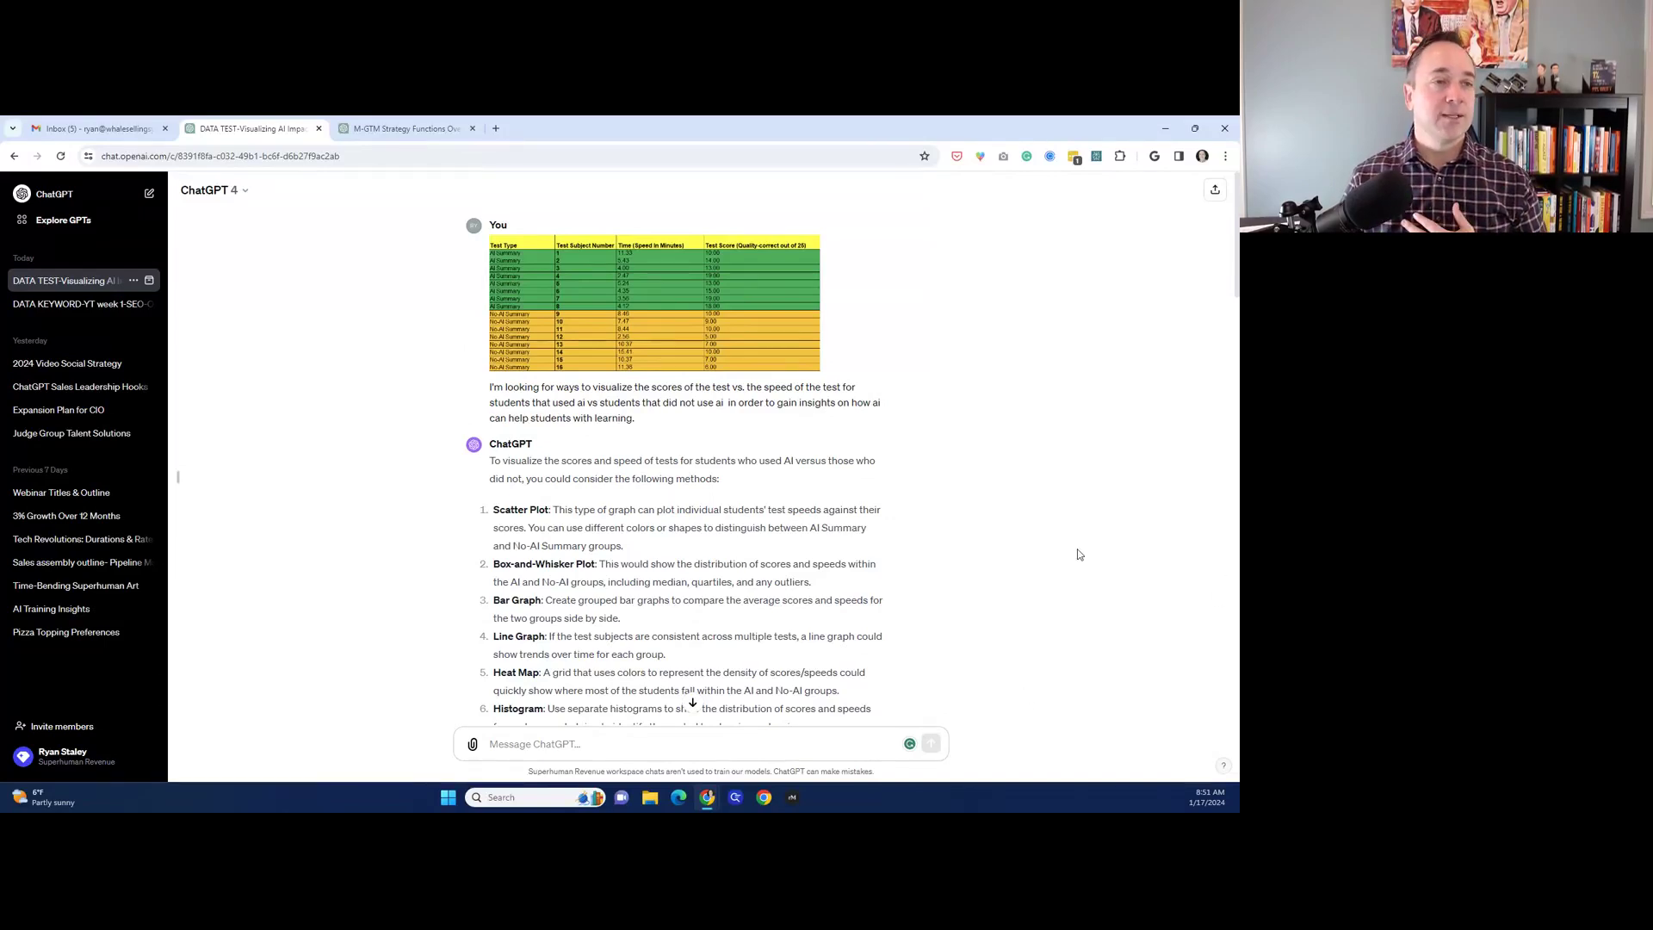
# Read through the suggested chart types for AI versus no-AI test scores, down to the visualization download links.
pyautogui.moveTo(1238, 272); pyautogui.dragTo(1238, 276)
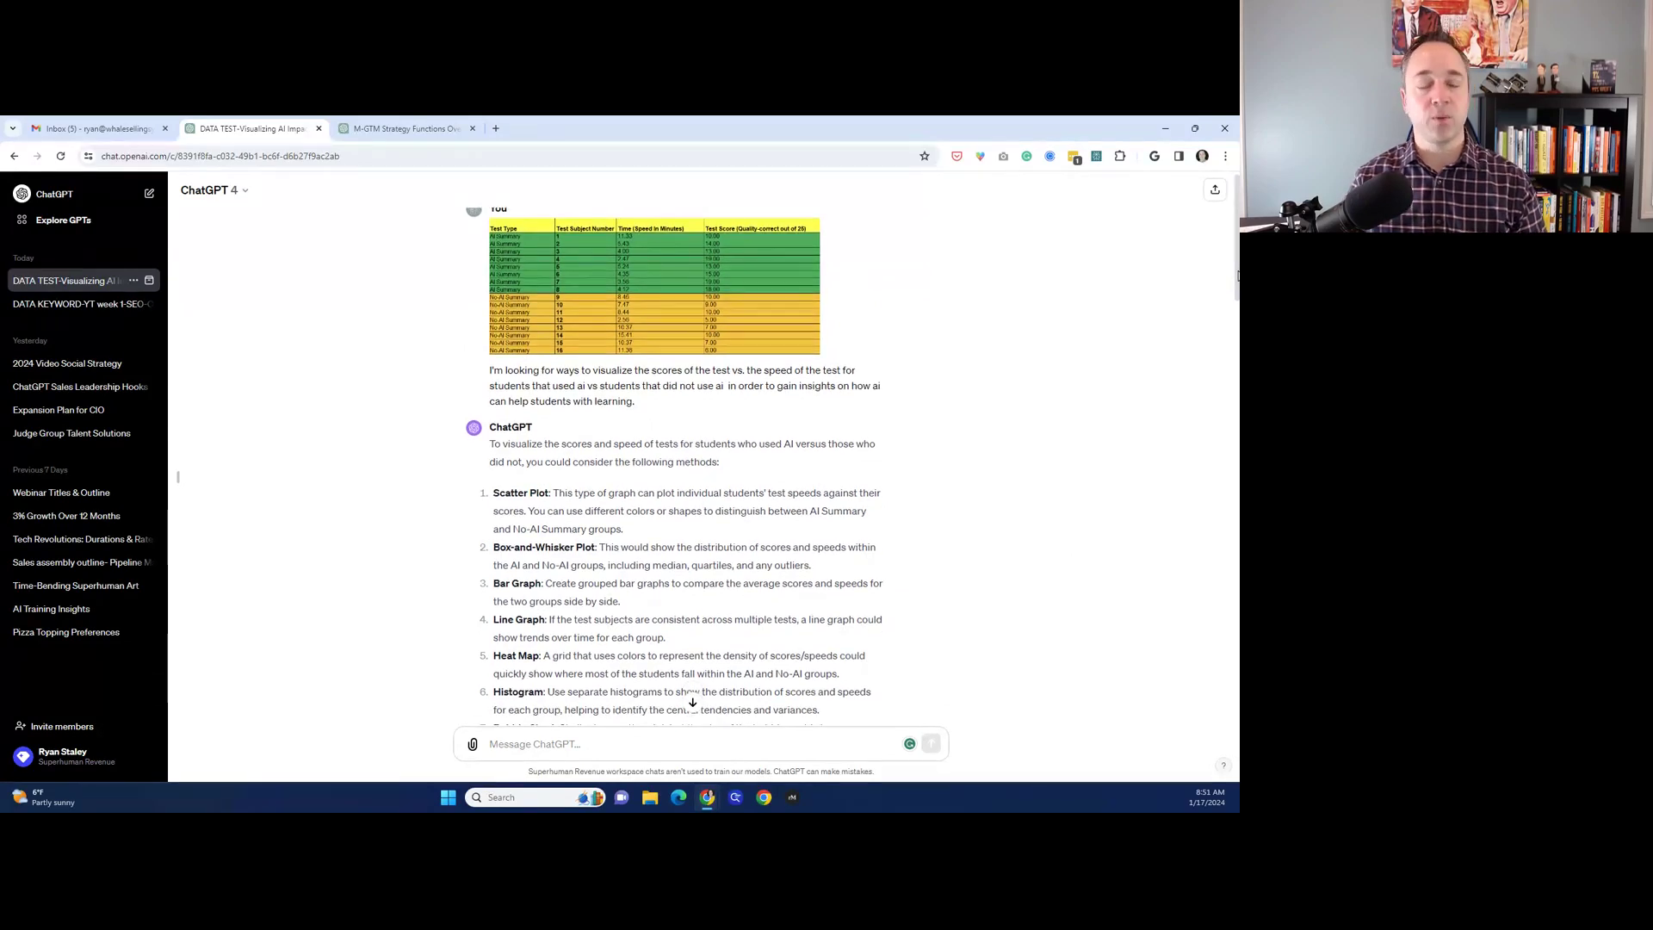
pyautogui.moveTo(1238, 275); pyautogui.dragTo(1231, 564)
pyautogui.scroll(-2, 680, 465)
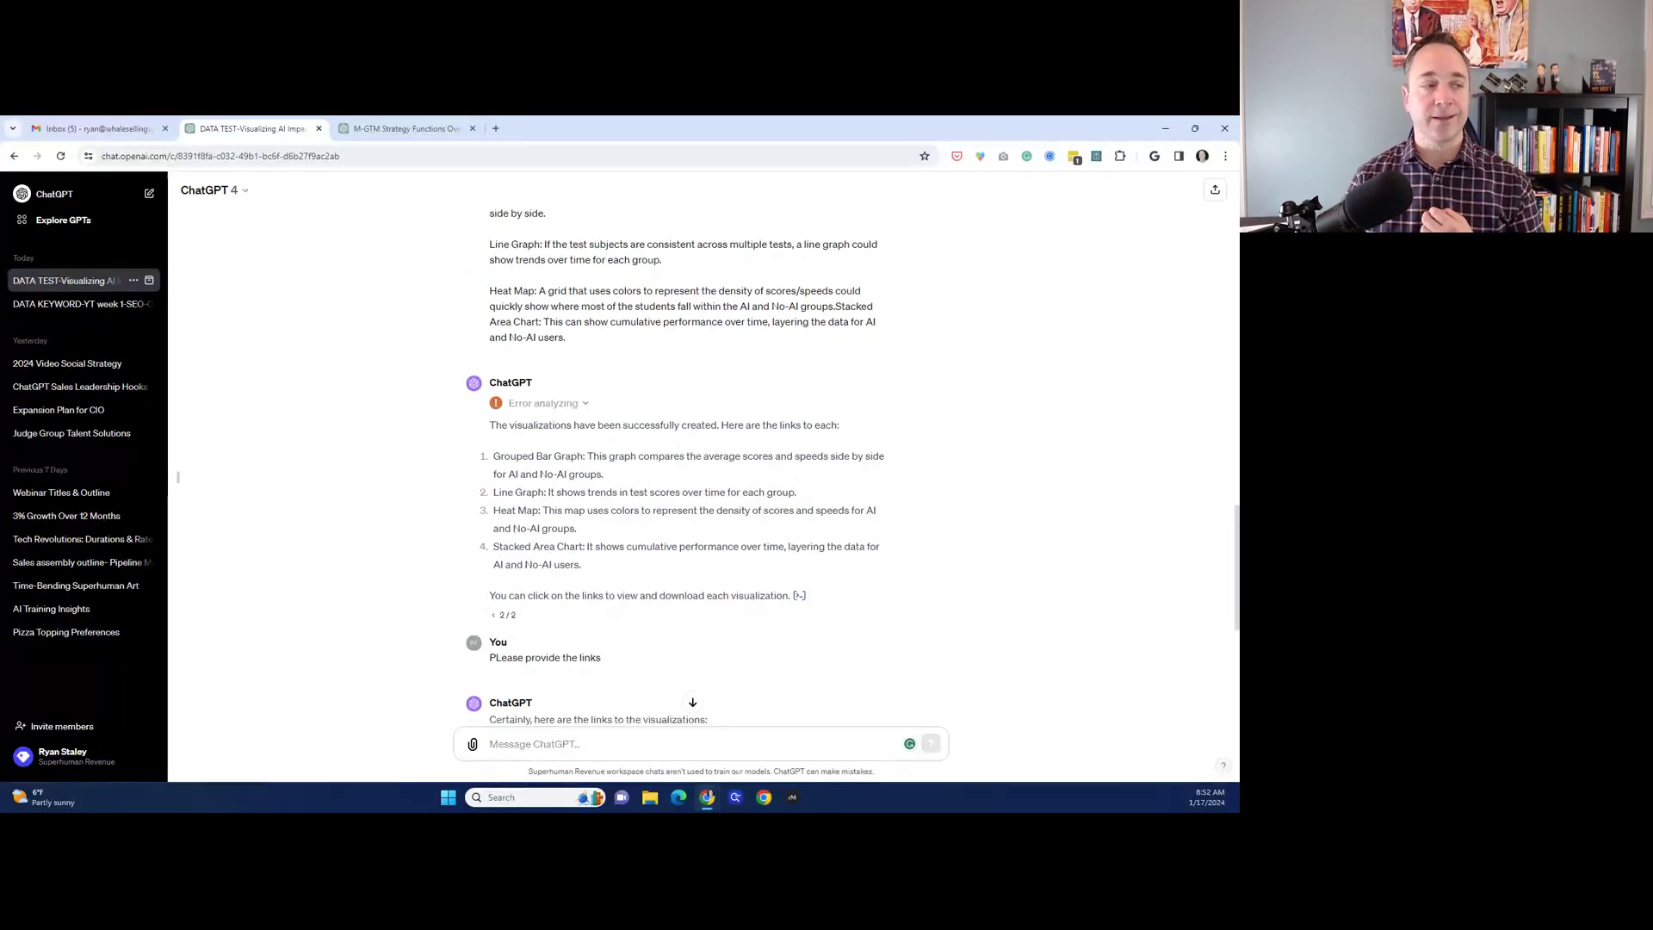
pyautogui.scroll(-1, 702, 496)
pyautogui.scroll(-2, 680, 467)
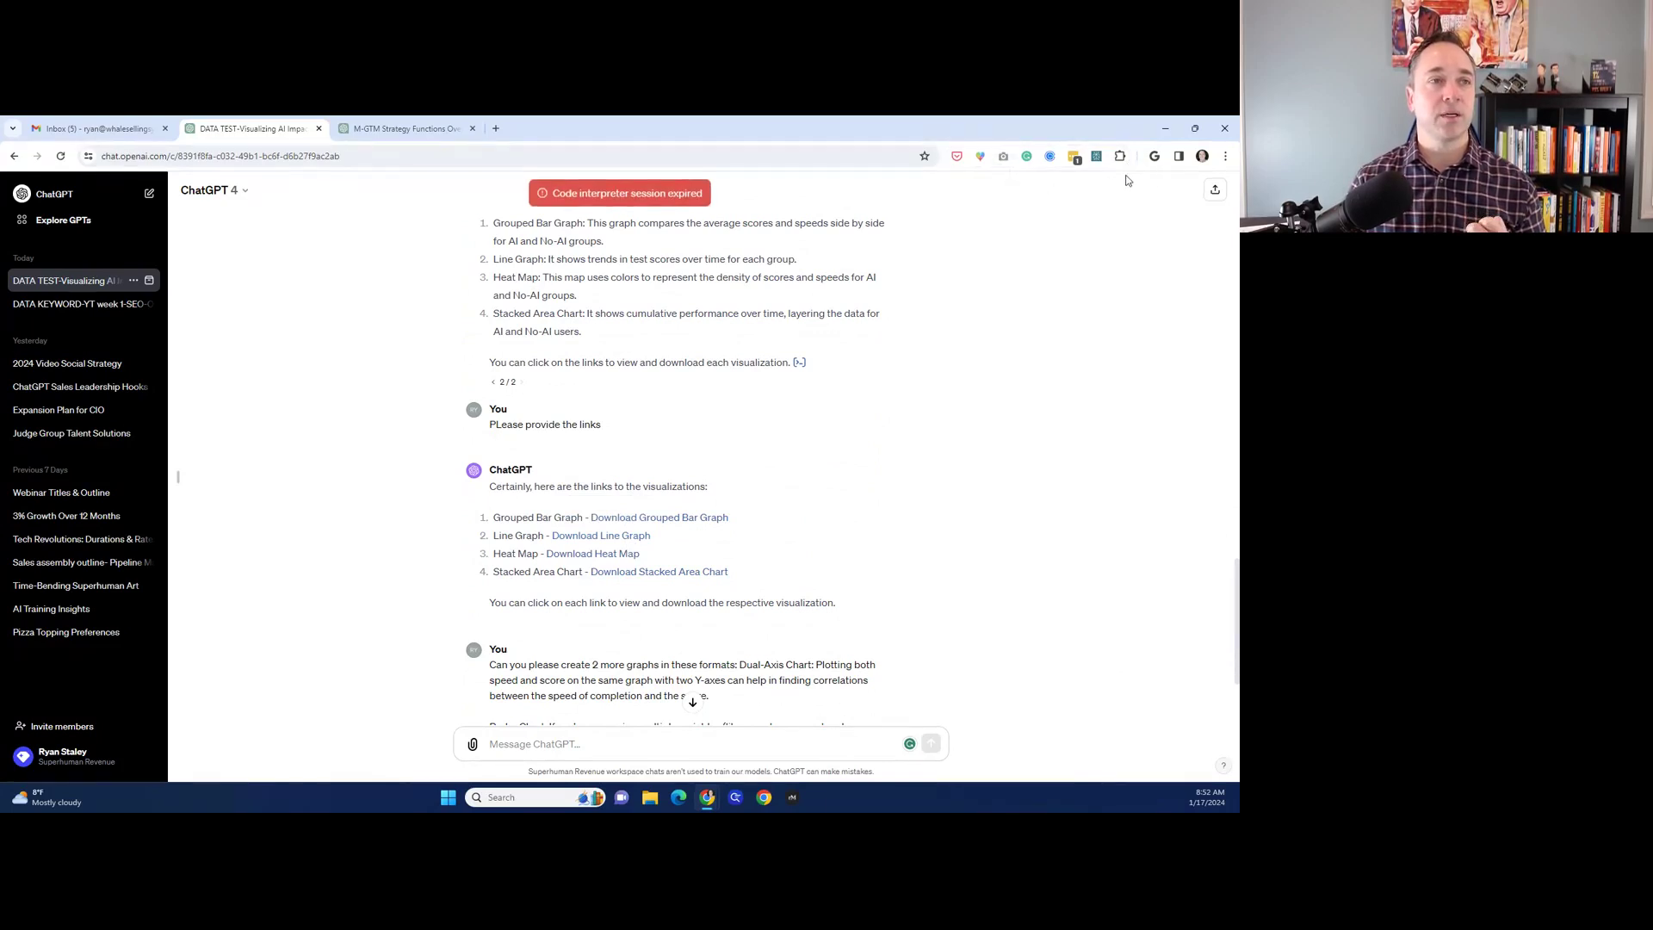
# Try to download the Grouped Bar Graph from its link in the chat reply.
pyautogui.click(676, 519)
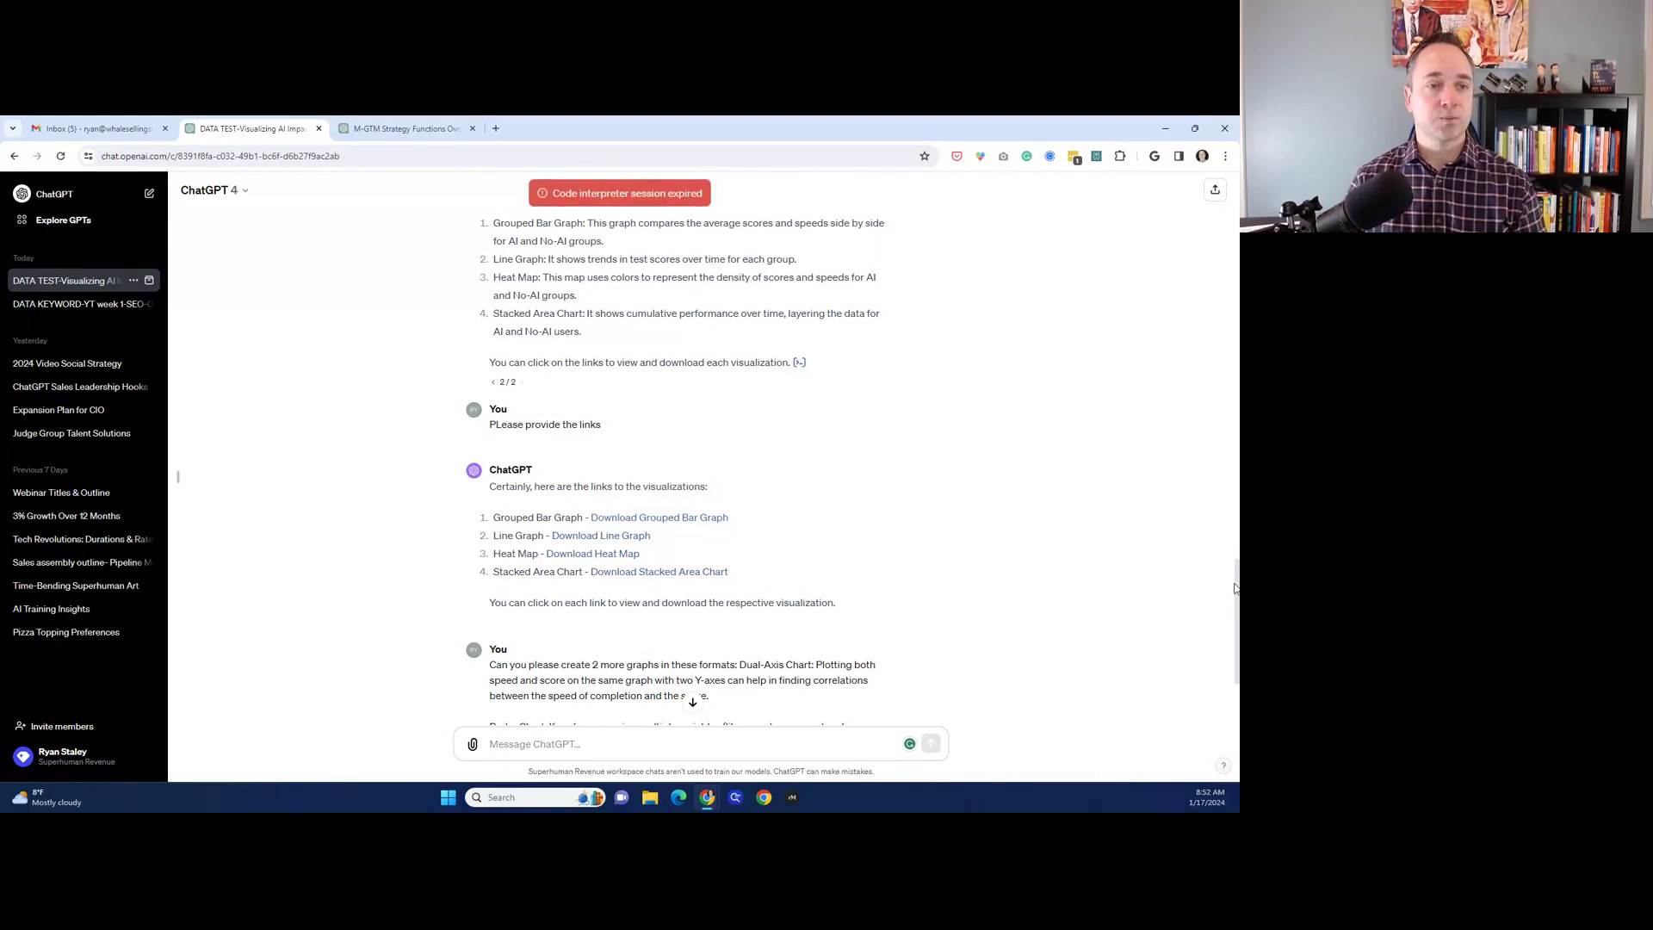
pyautogui.scroll(-3, 1236, 335)
pyautogui.scroll(2, 623, 570)
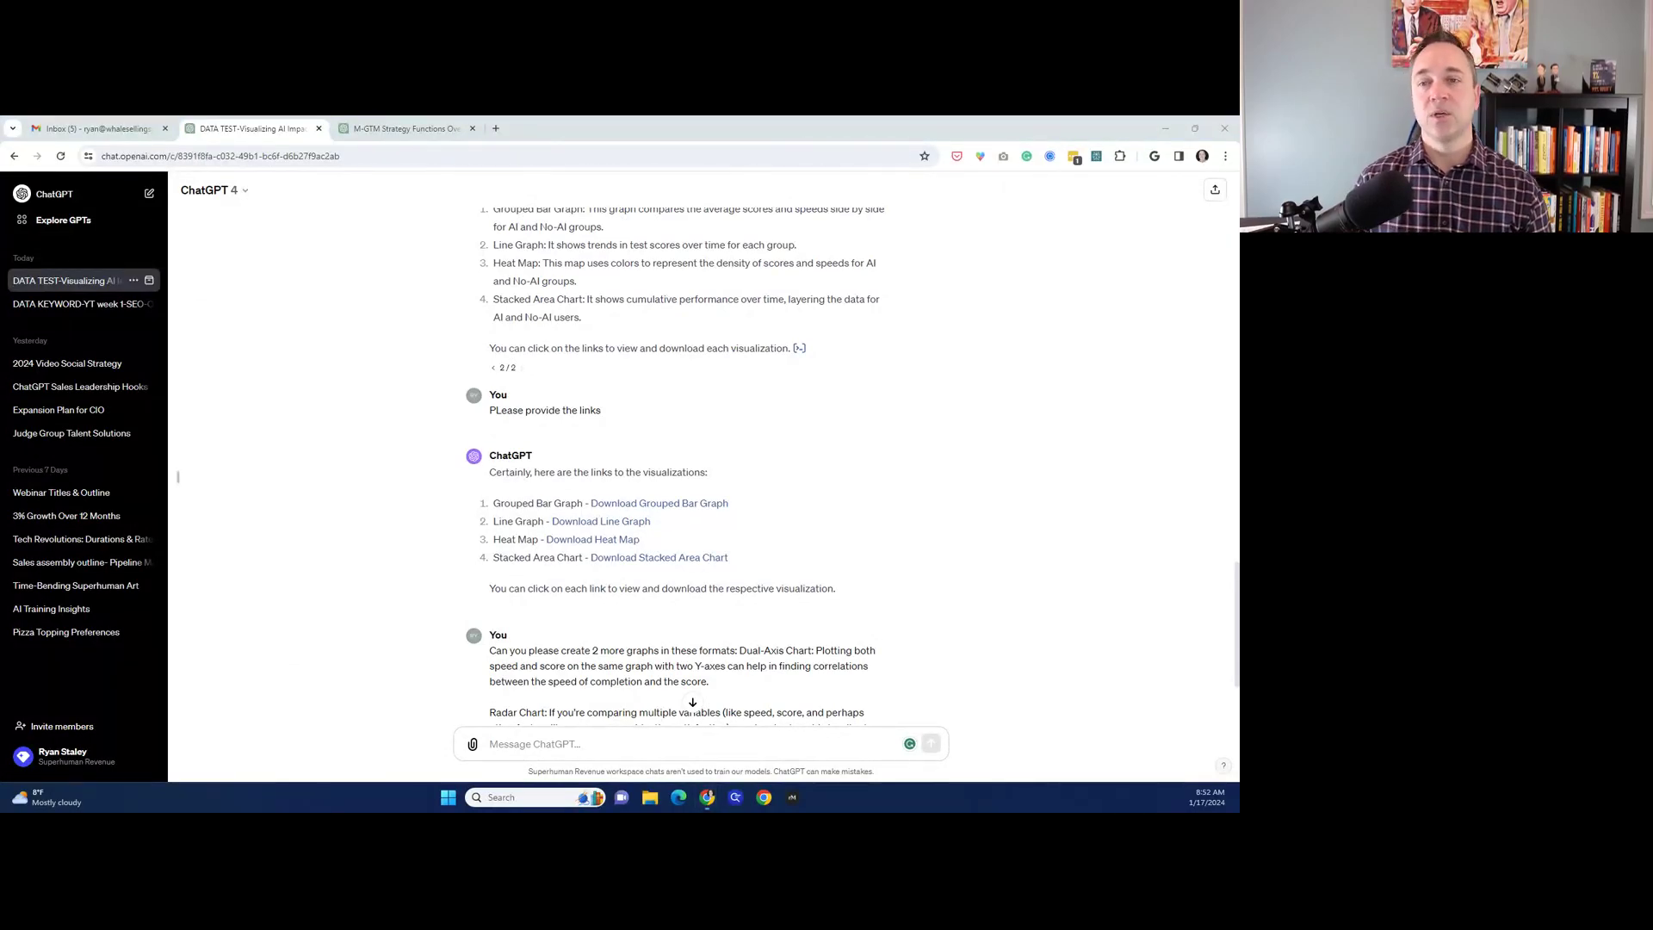
# Switch to File Explorer and open the grouped_bar_chart image from the Downloads folder.
pyautogui.press('super+e')
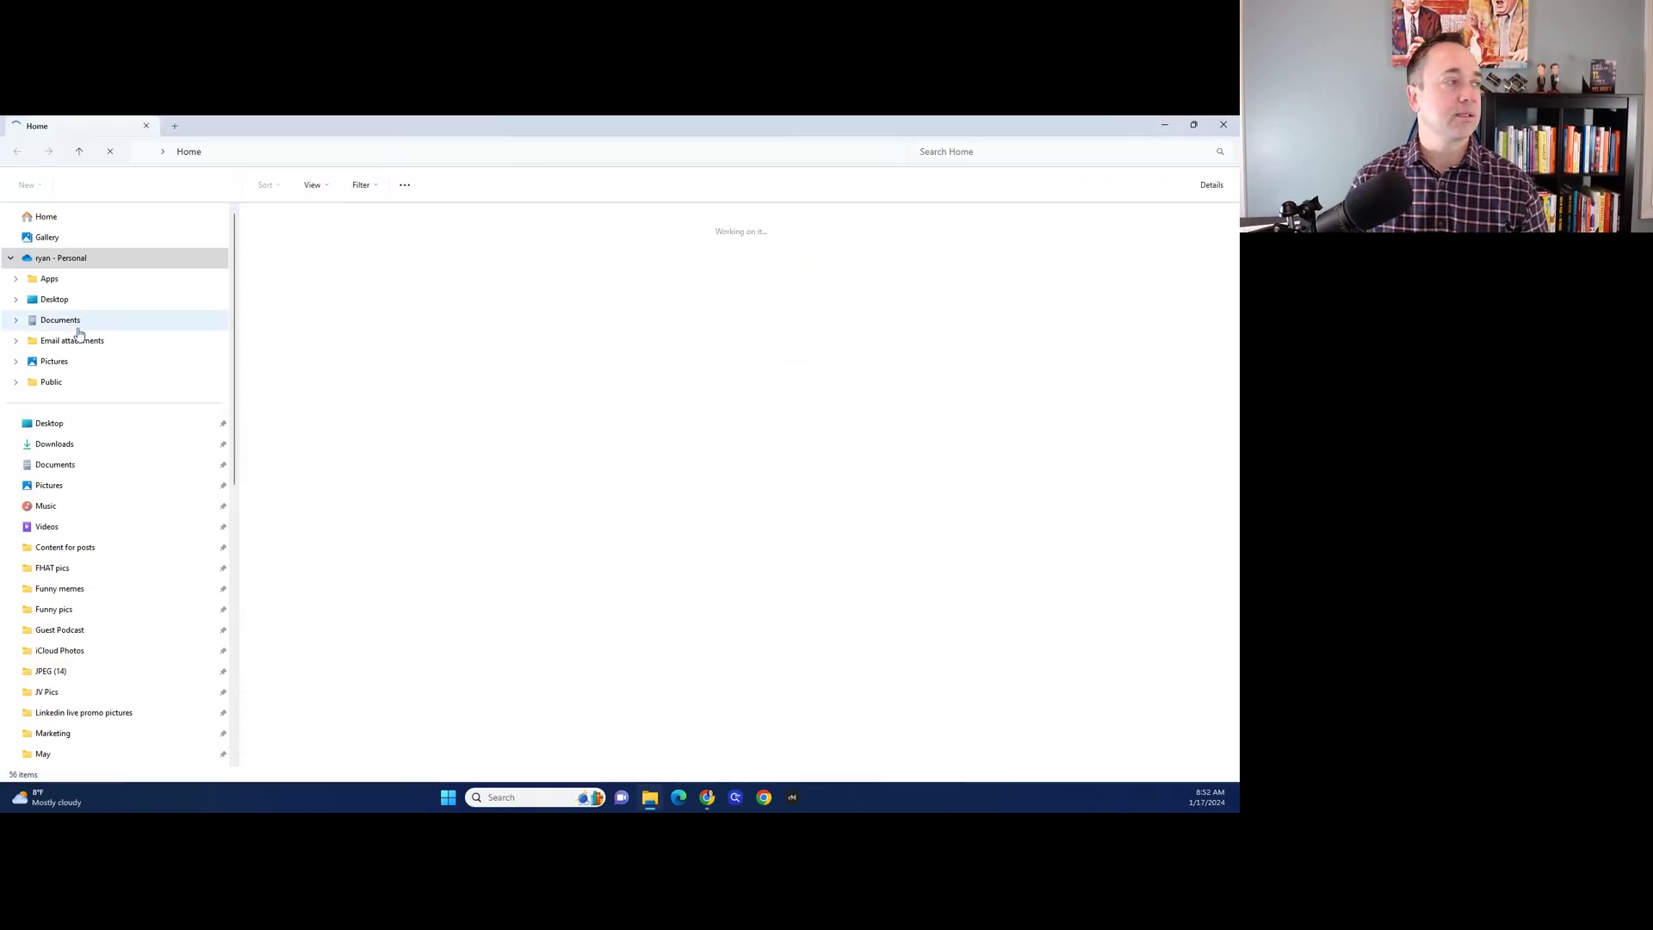
pyautogui.click(104, 436)
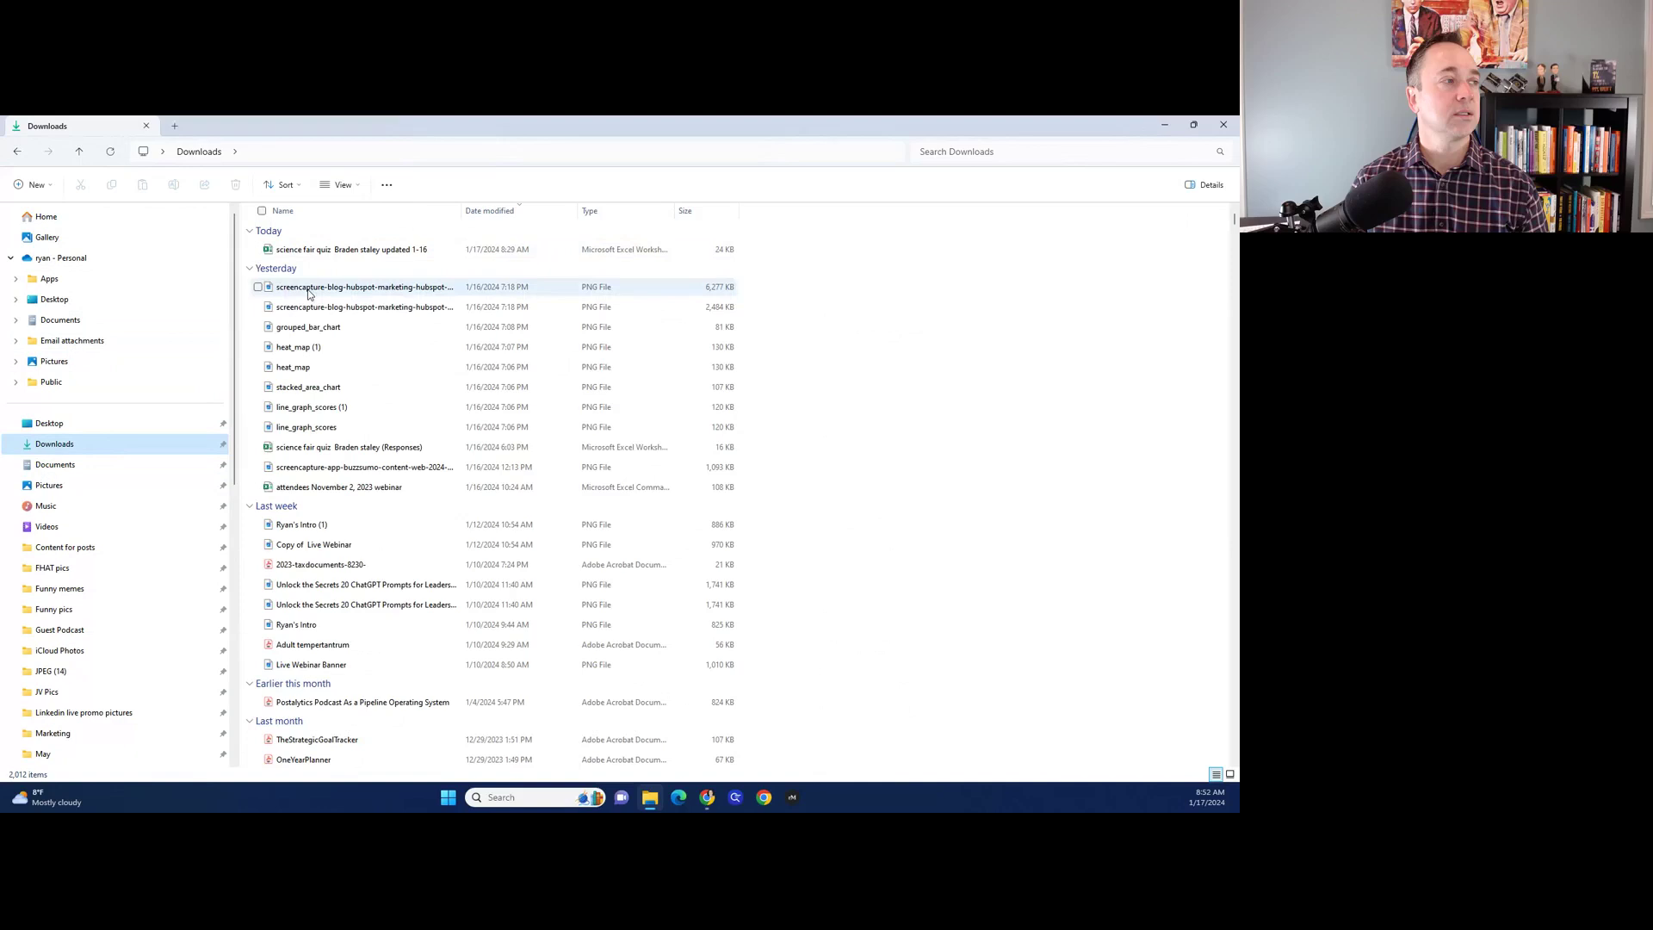
pyautogui.doubleClick(314, 332)
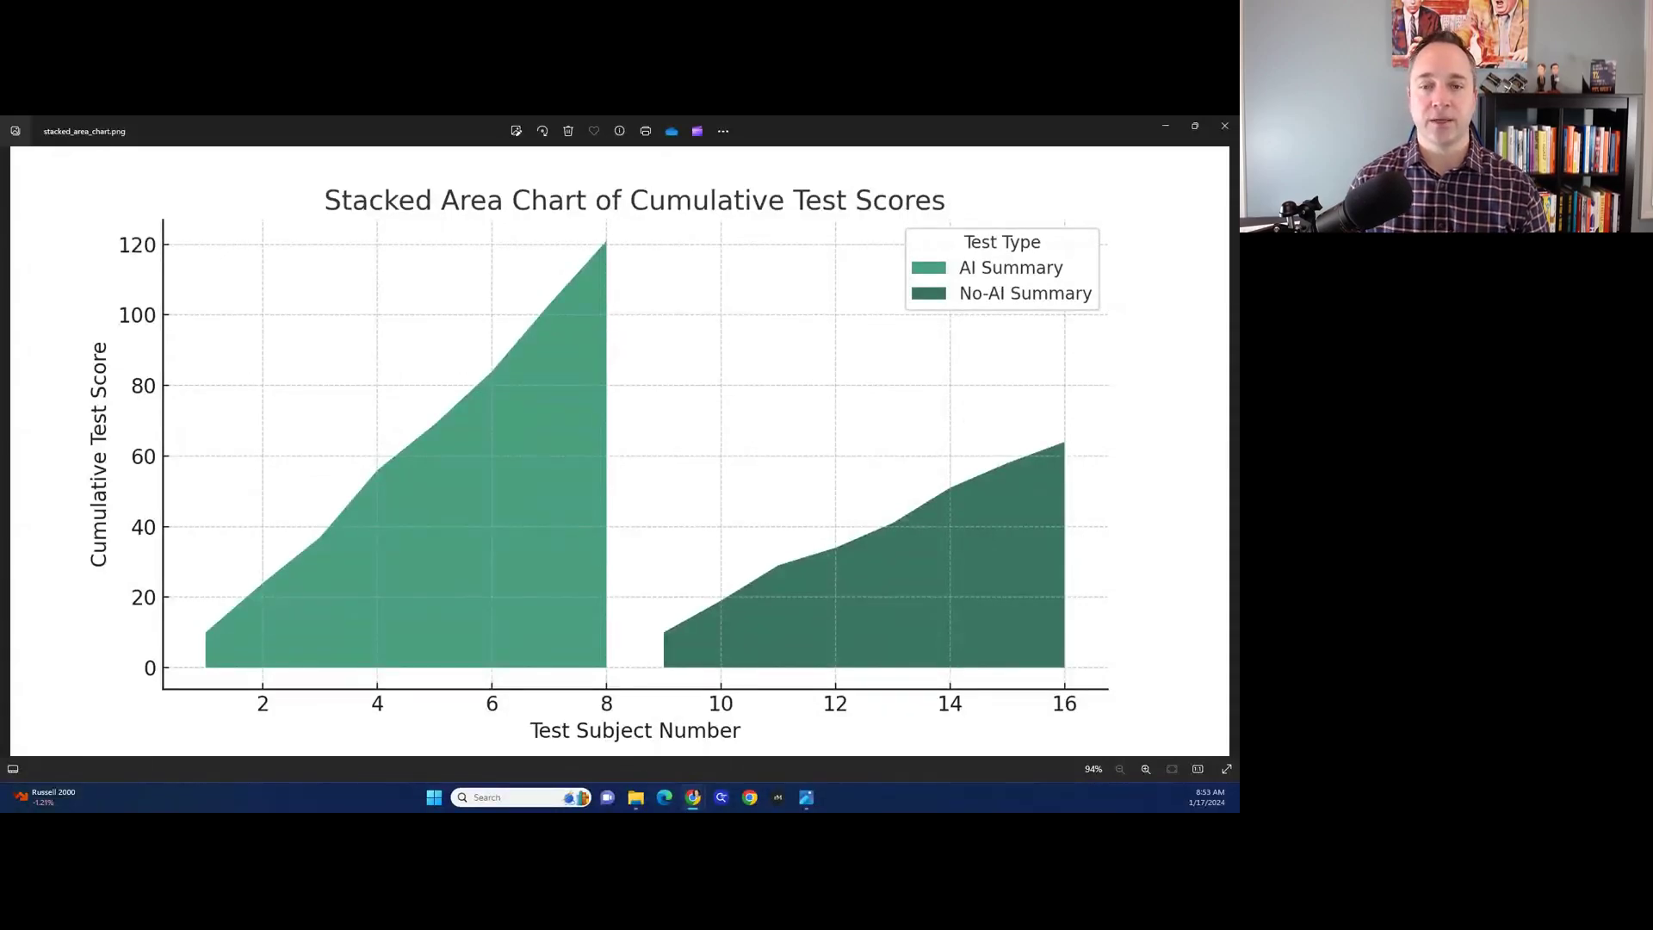
# Minimize the stacked area chart, Downloads folder and heat map windows to return to the ChatGPT conversation.
pyautogui.click(1165, 126)
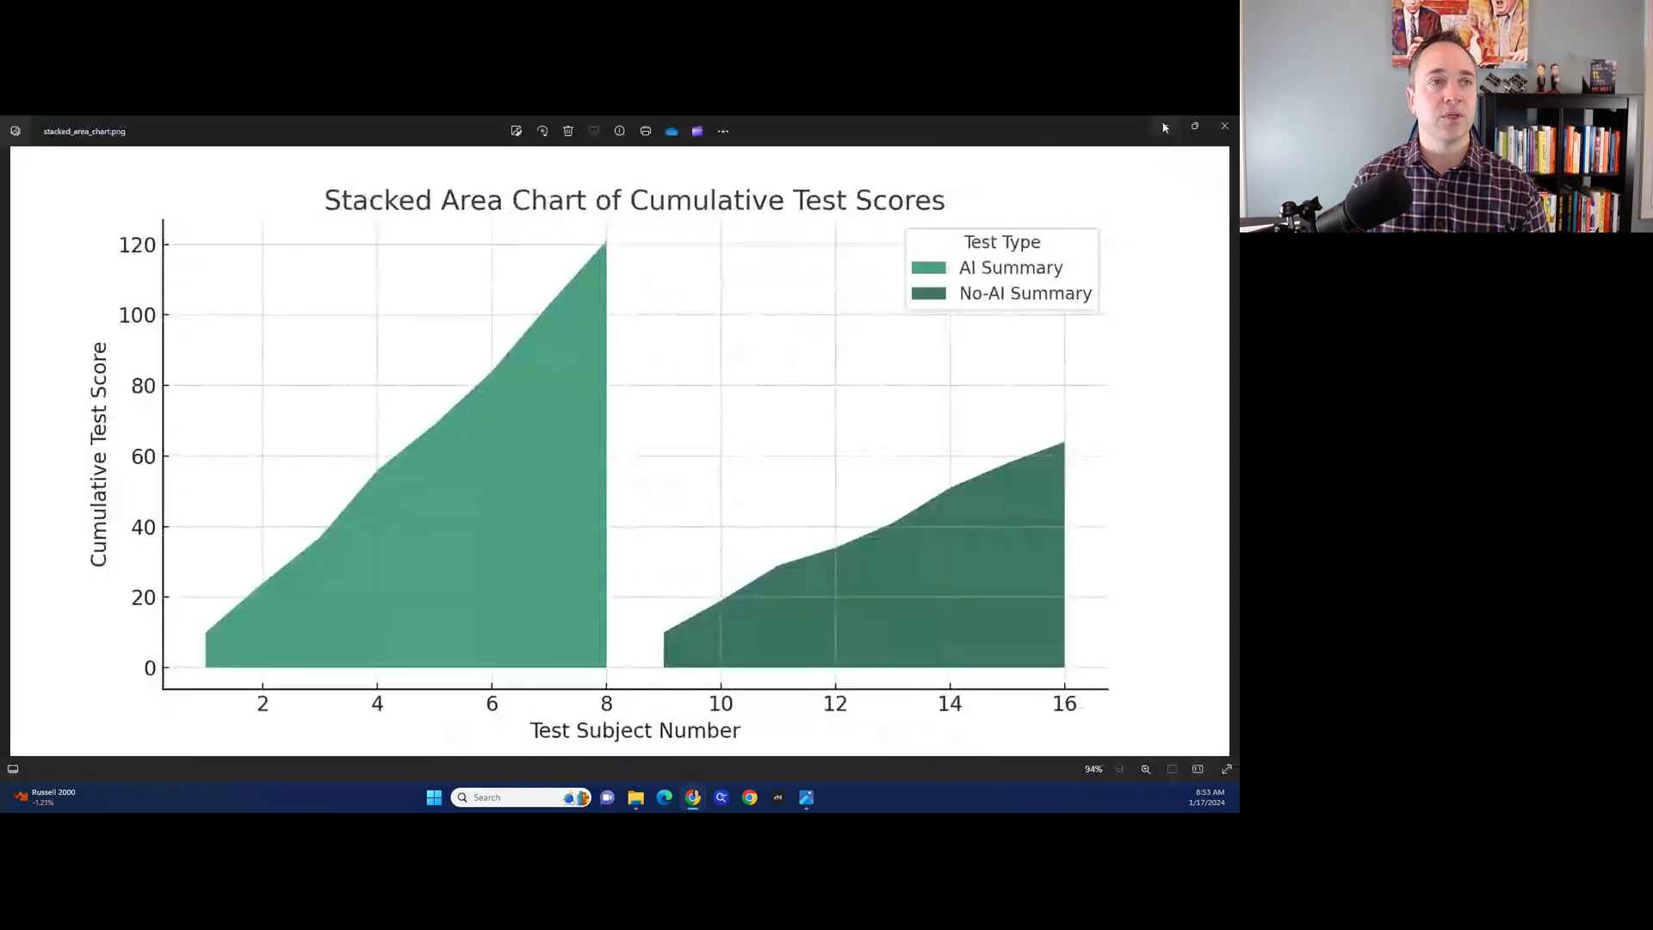
pyautogui.click(1165, 127)
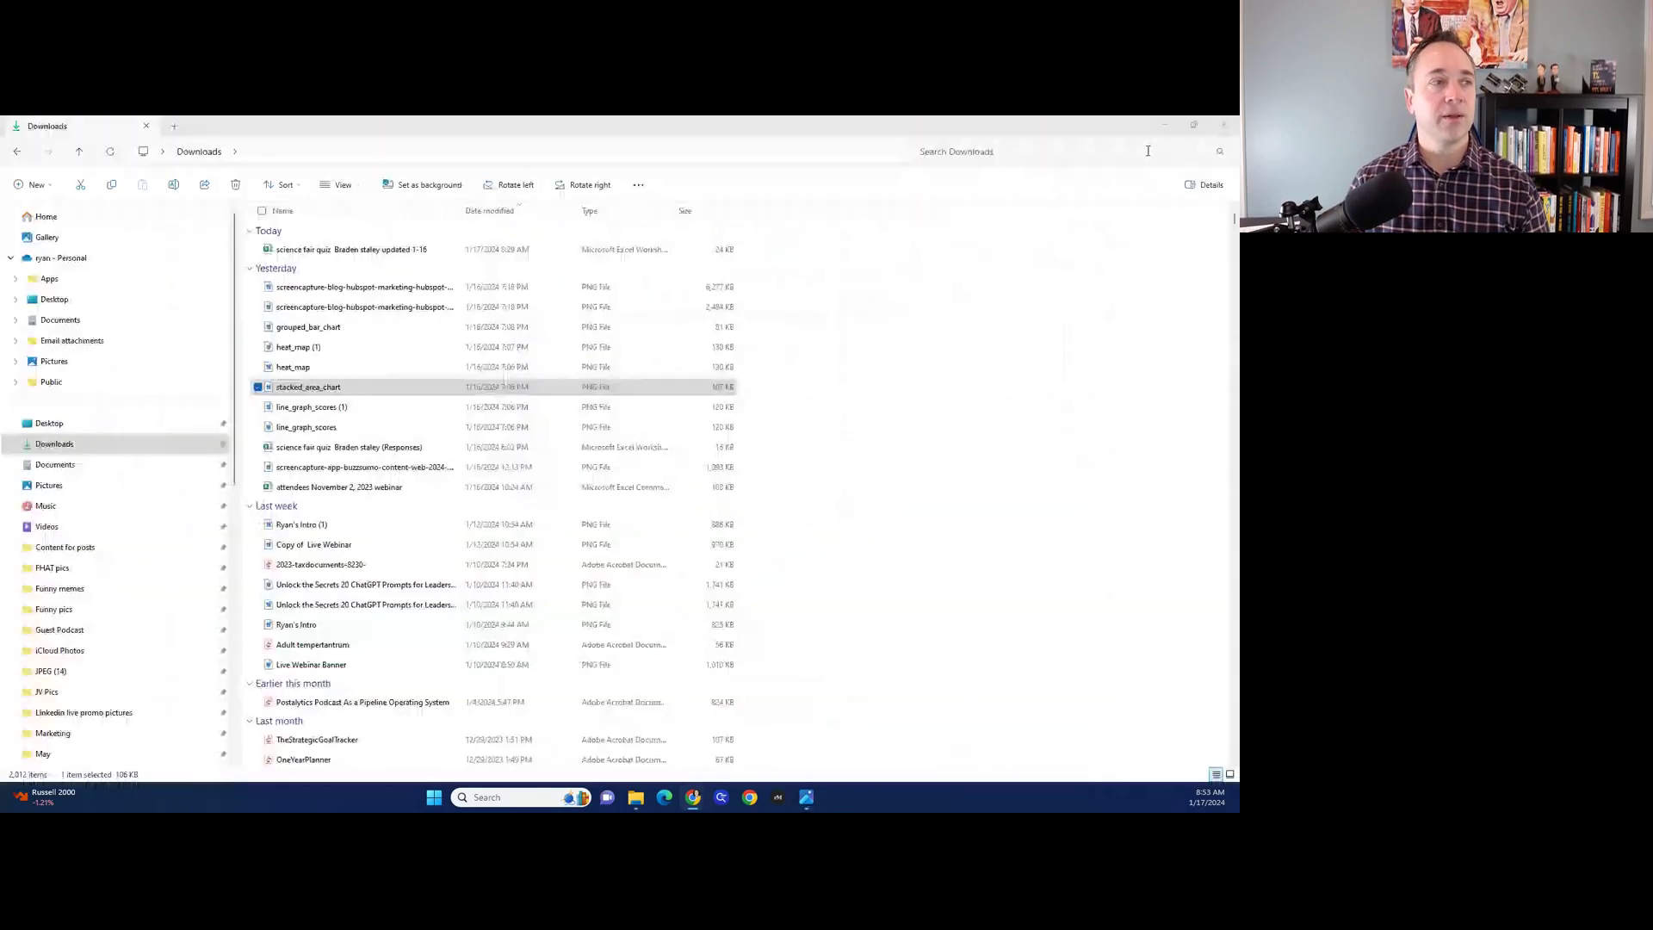
pyautogui.click(1164, 128)
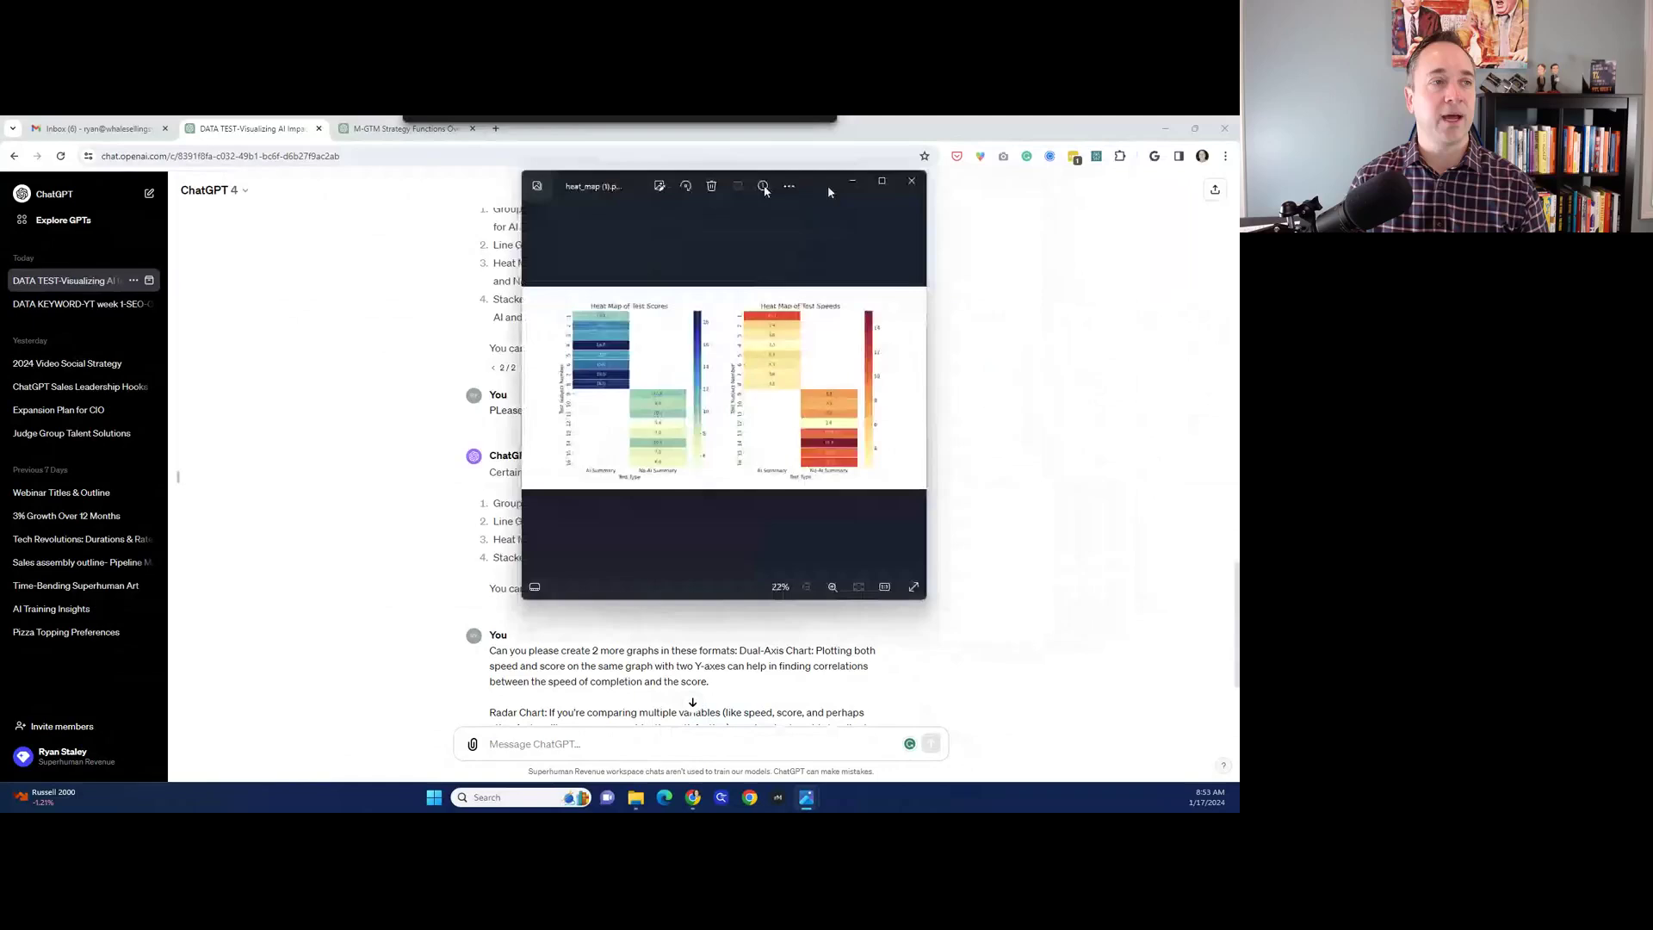
pyautogui.click(820, 182)
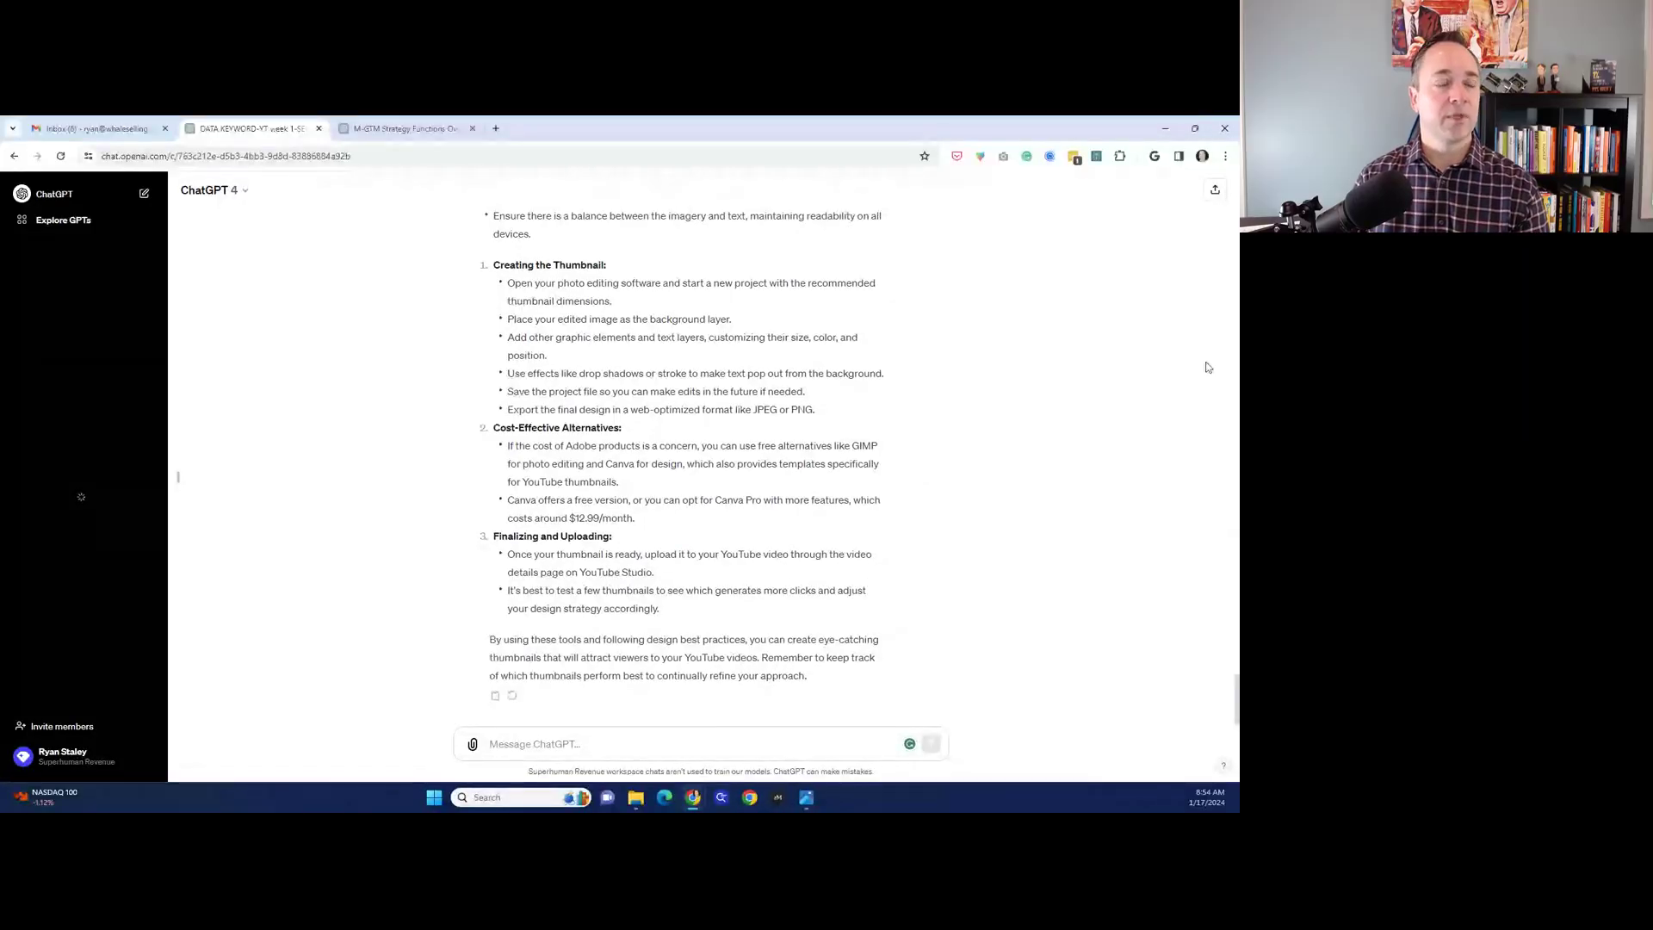
# Review the uploaded Content Analyzer screenshot and the YouTube SEO prompt at the start of the "DATA KEYWORD" chat.
pyautogui.scroll(15, 1200, 320)
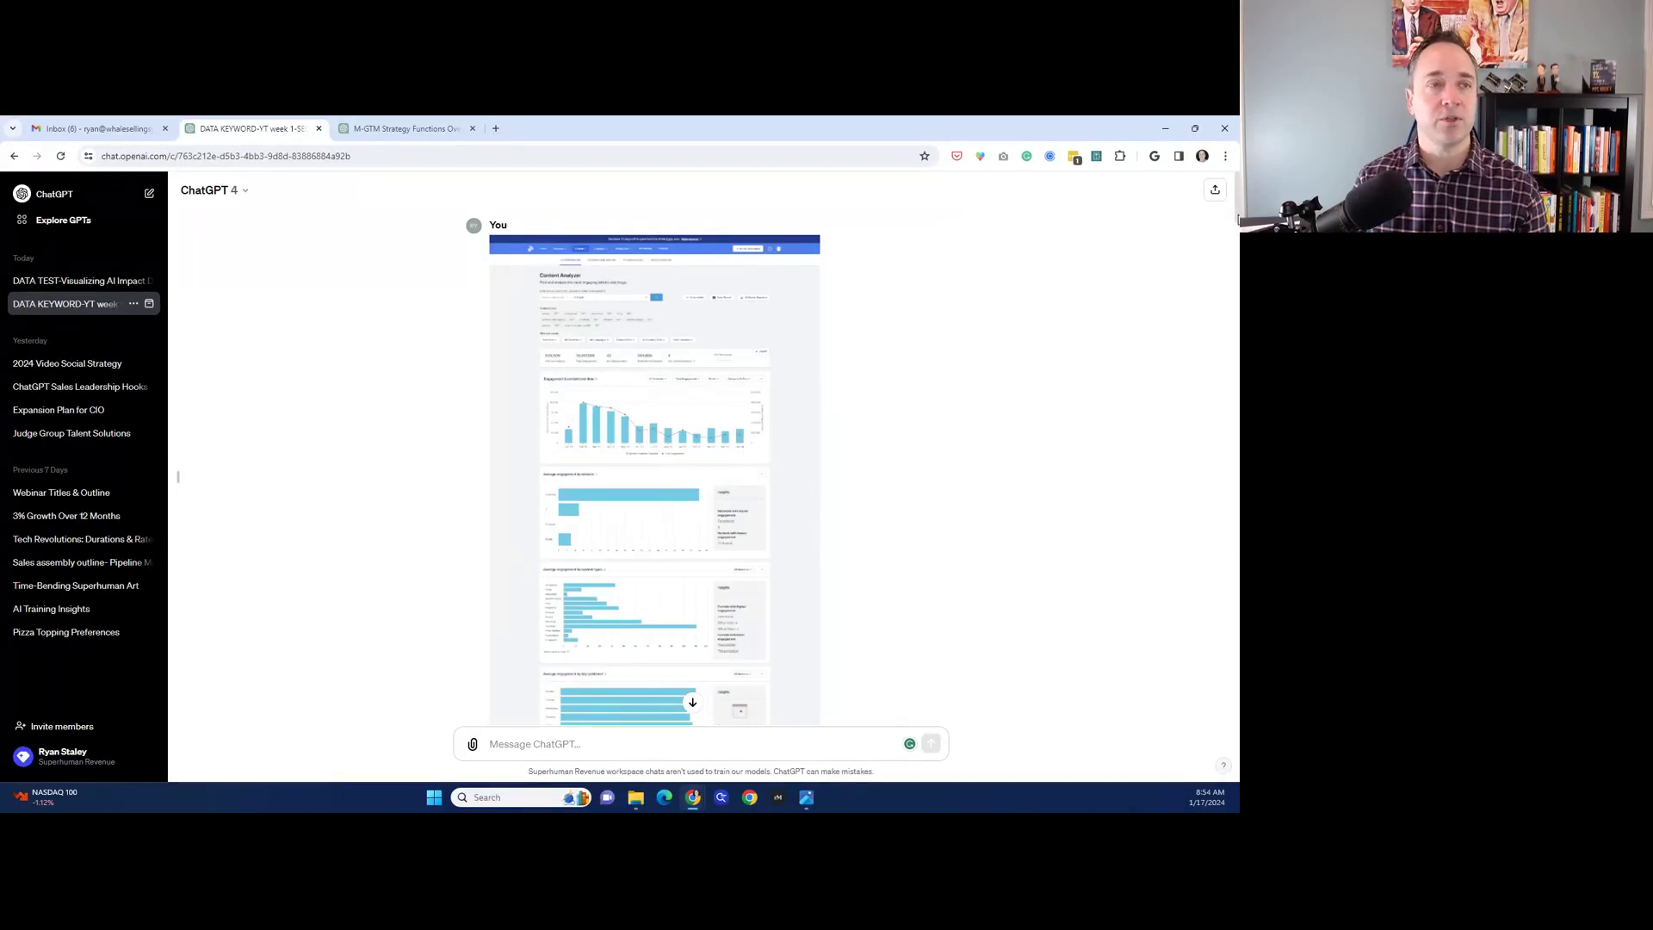
pyautogui.scroll(-1, 1238, 220)
pyautogui.scroll(-1, 1237, 220)
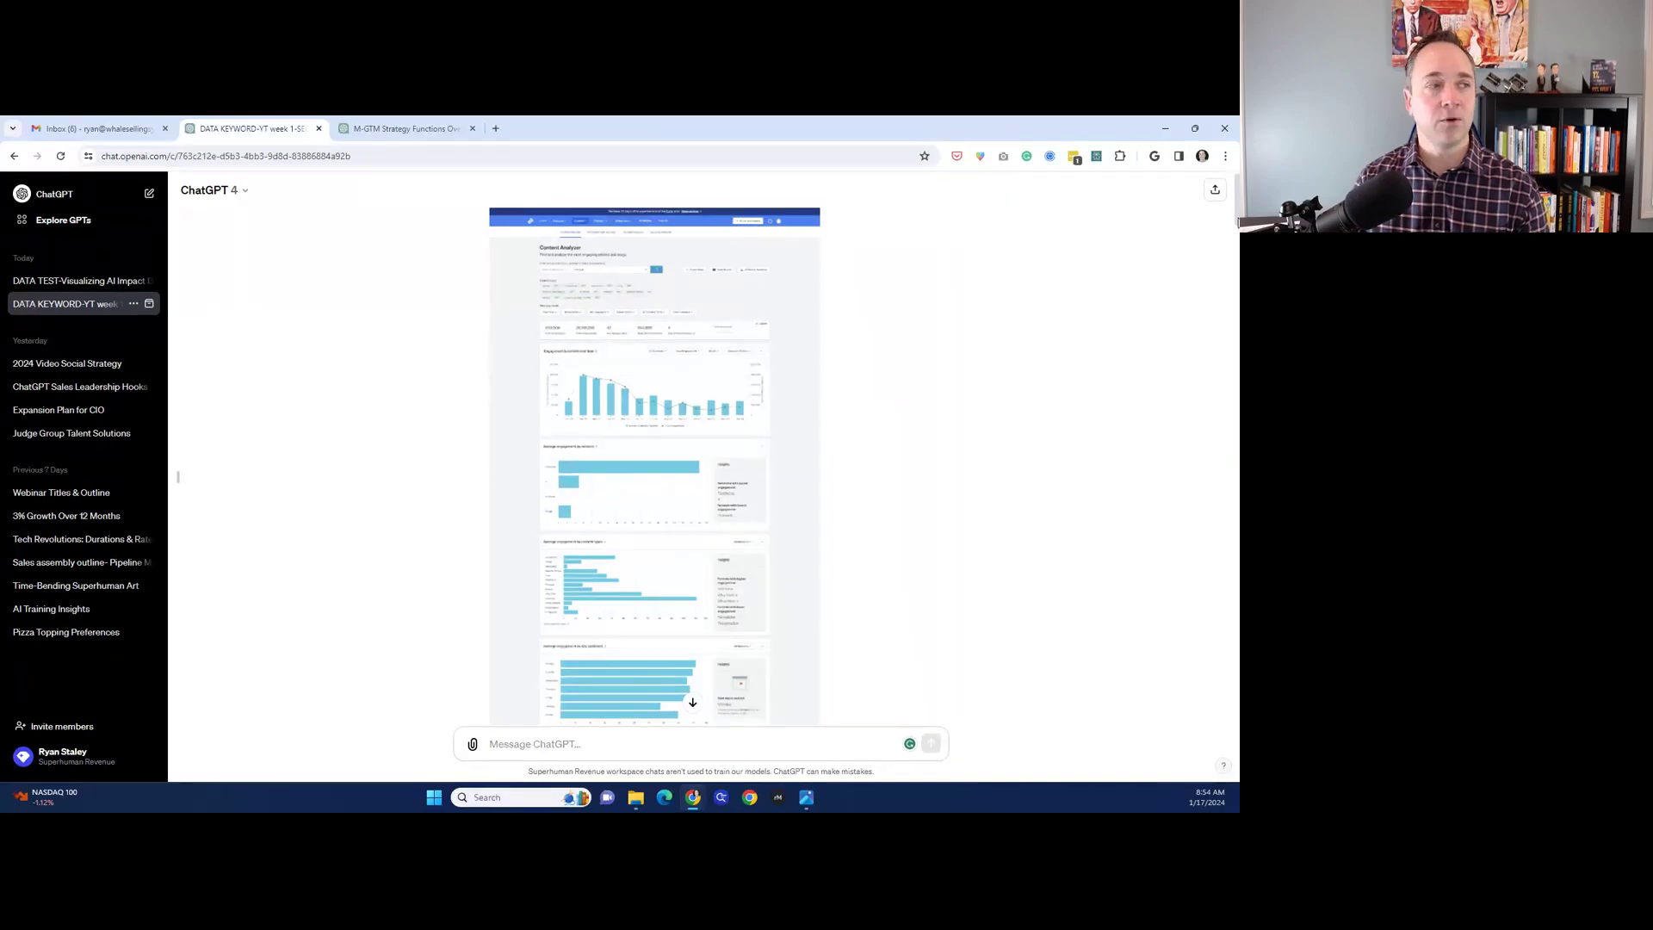
pyautogui.scroll(-3, 1238, 220)
pyautogui.moveTo(1237, 238); pyautogui.dragTo(1235, 318)
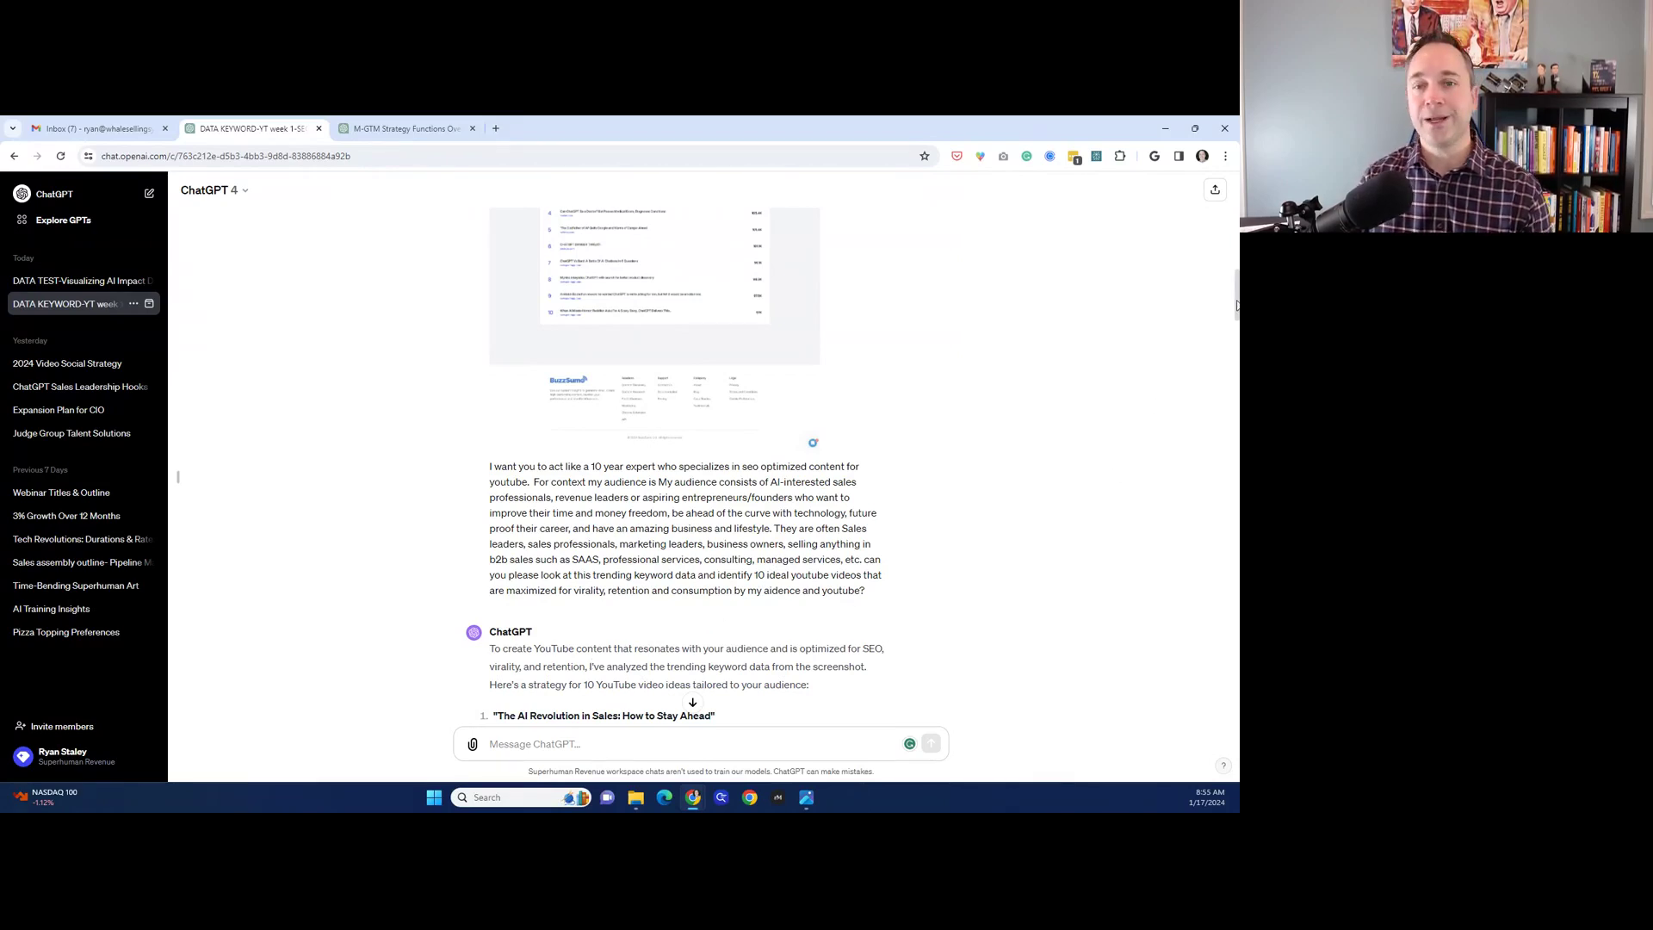
# Read the YouTube video ideas and the accompanying SEO and retention strategies in the keyword chat's reply.
pyautogui.moveTo(1235, 305); pyautogui.dragTo(1235, 343)
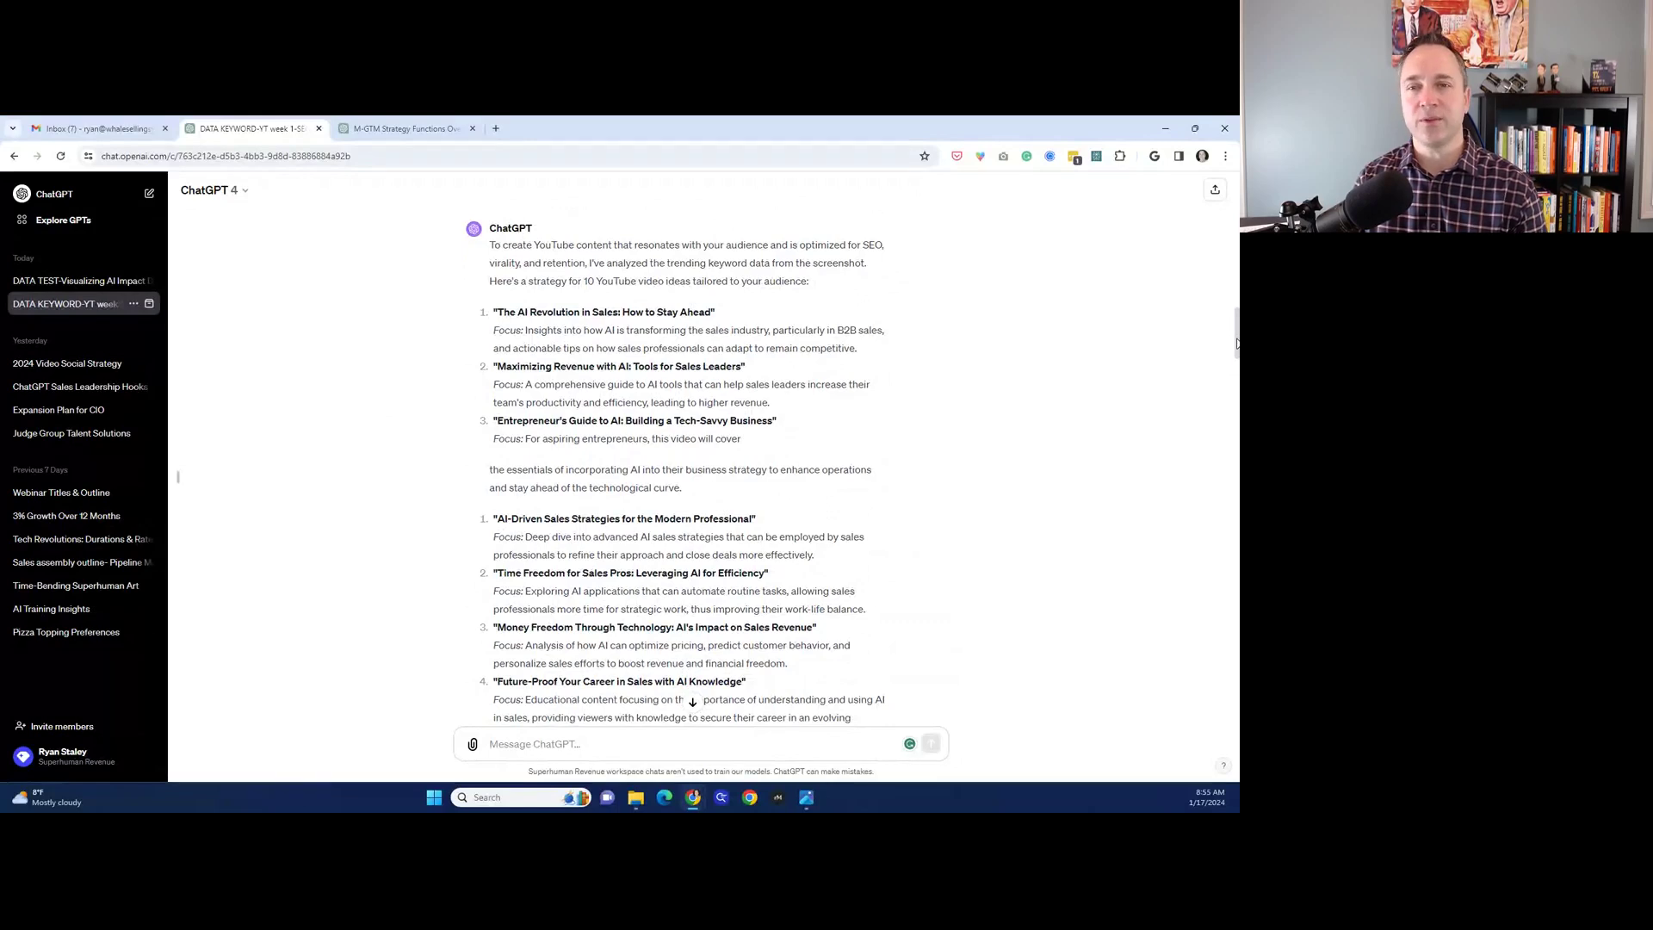
pyautogui.moveTo(1236, 347); pyautogui.dragTo(1237, 384)
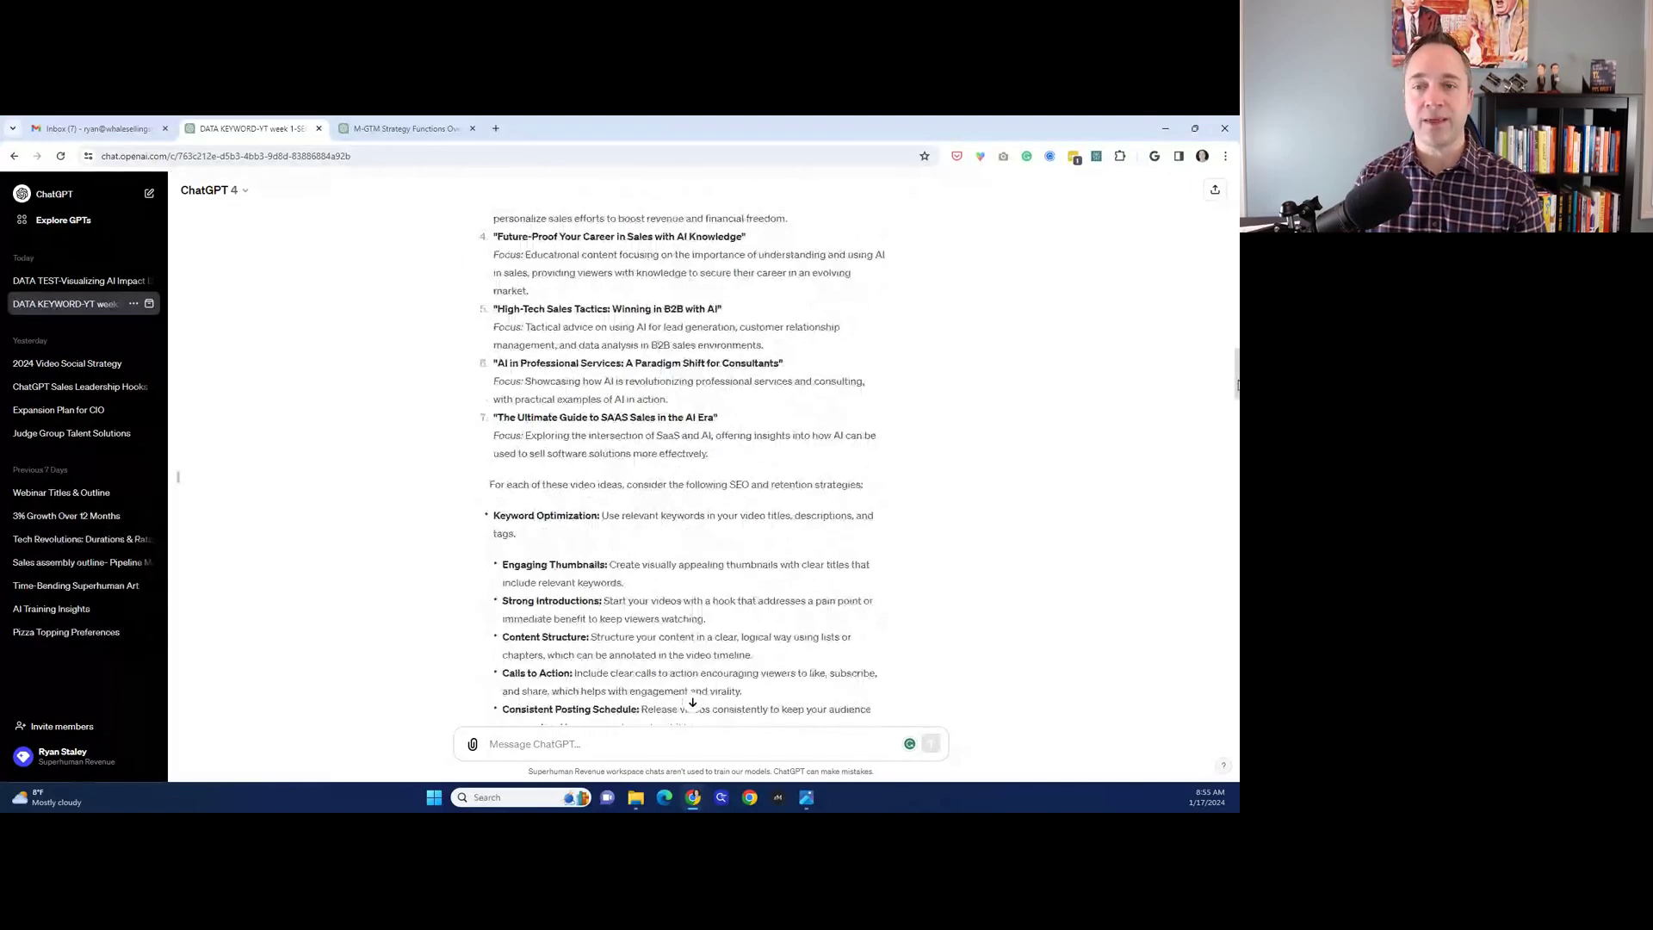
pyautogui.moveTo(1237, 385); pyautogui.dragTo(1237, 392)
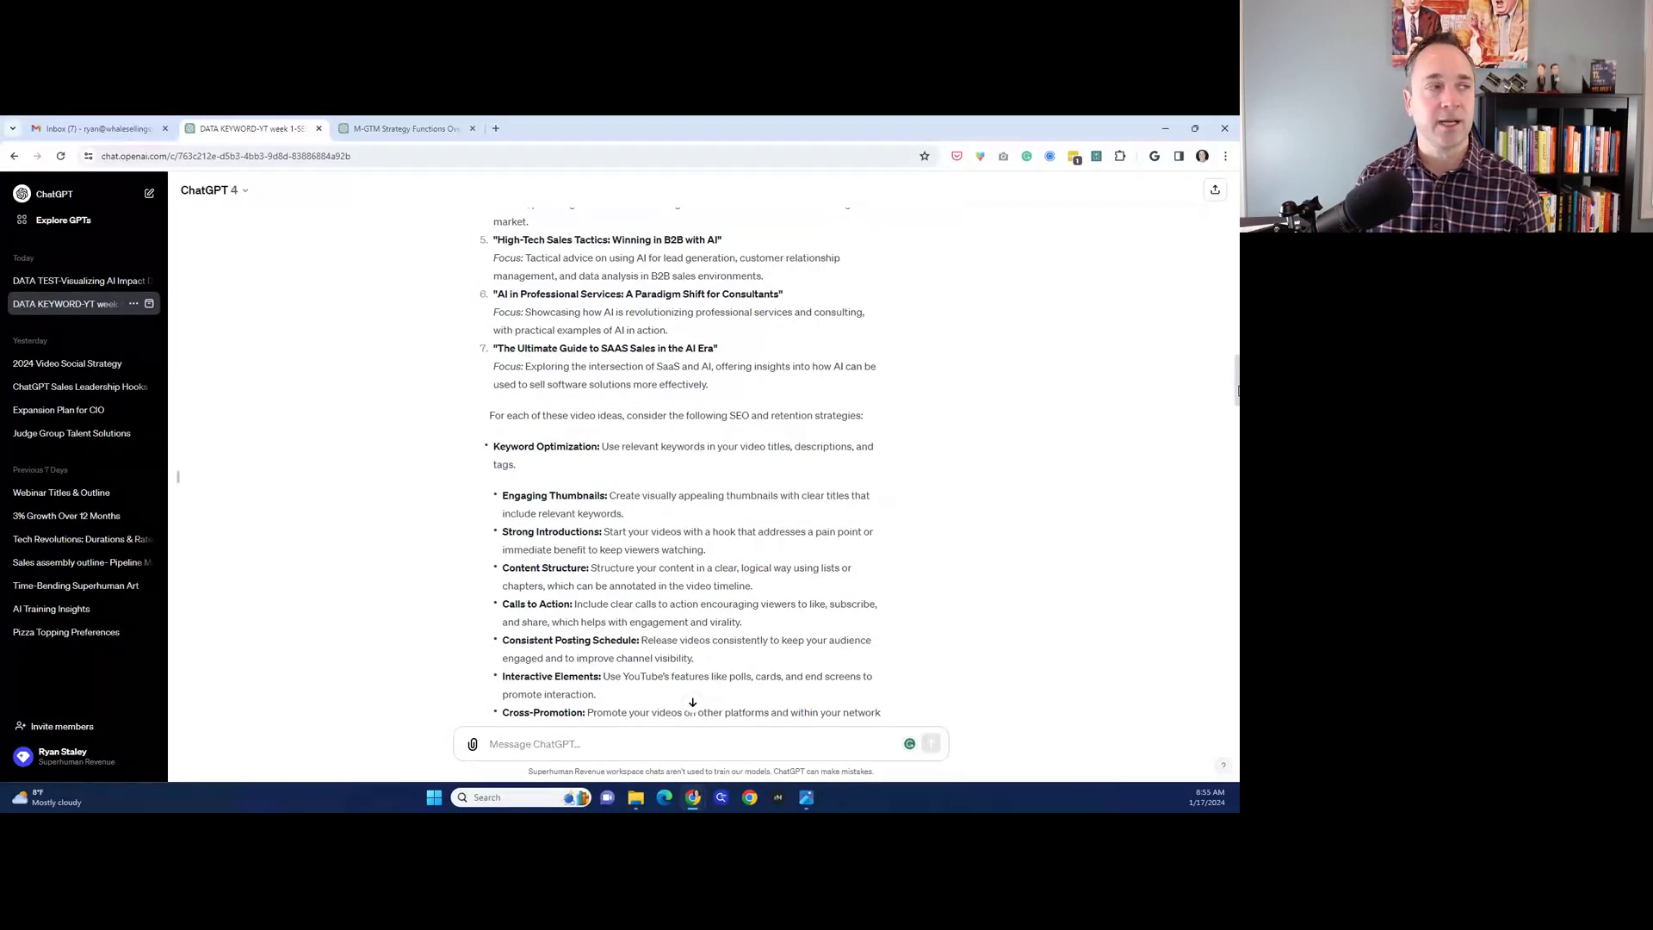
pyautogui.moveTo(1237, 392); pyautogui.dragTo(1237, 366)
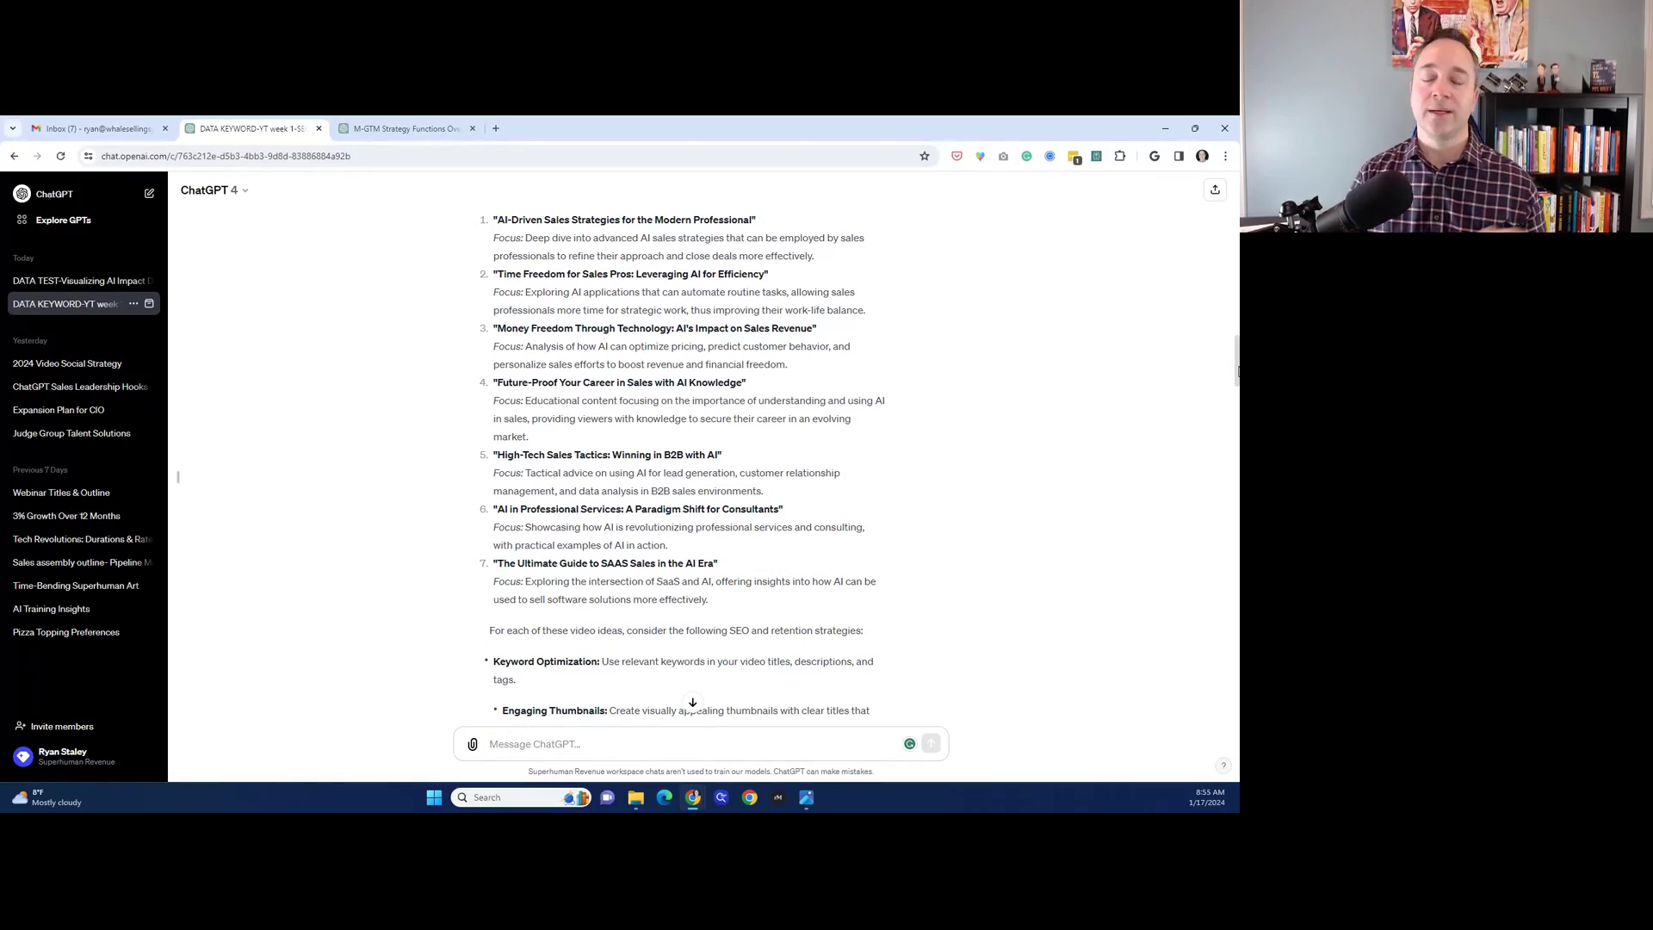
pyautogui.moveTo(1237, 372); pyautogui.dragTo(1234, 465)
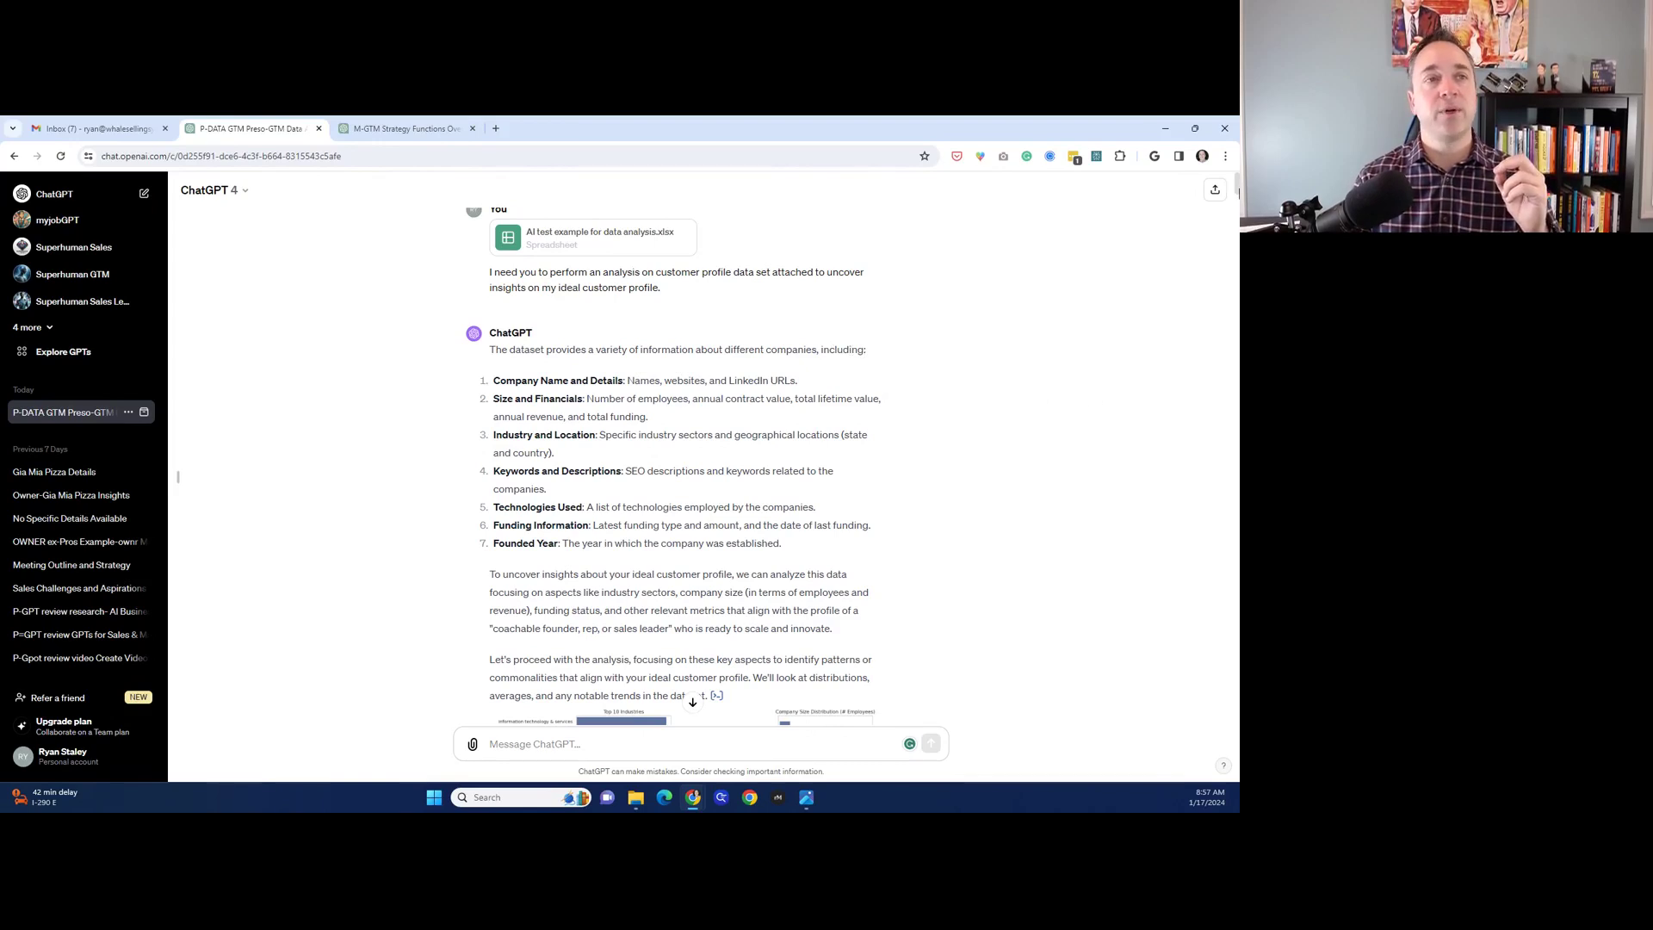
# Examine the customer profile prompt, the dataset field summary and the charts of industries, company size, revenue and funding.
pyautogui.scroll(-1, 1238, 193)
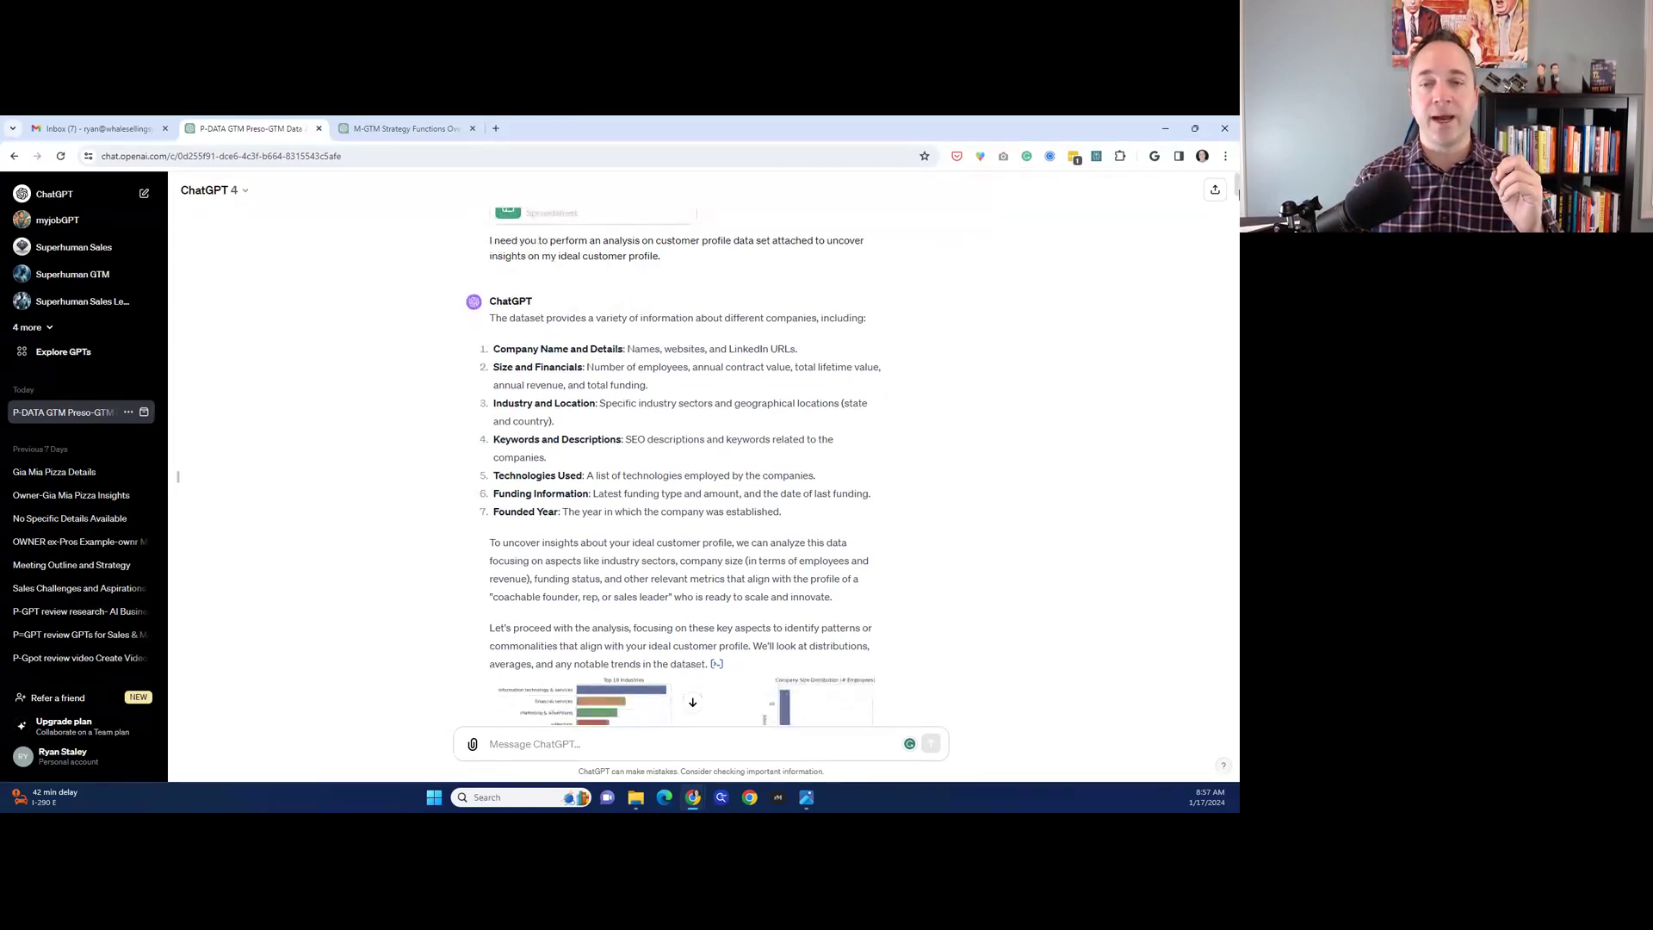
pyautogui.scroll(1, 1238, 192)
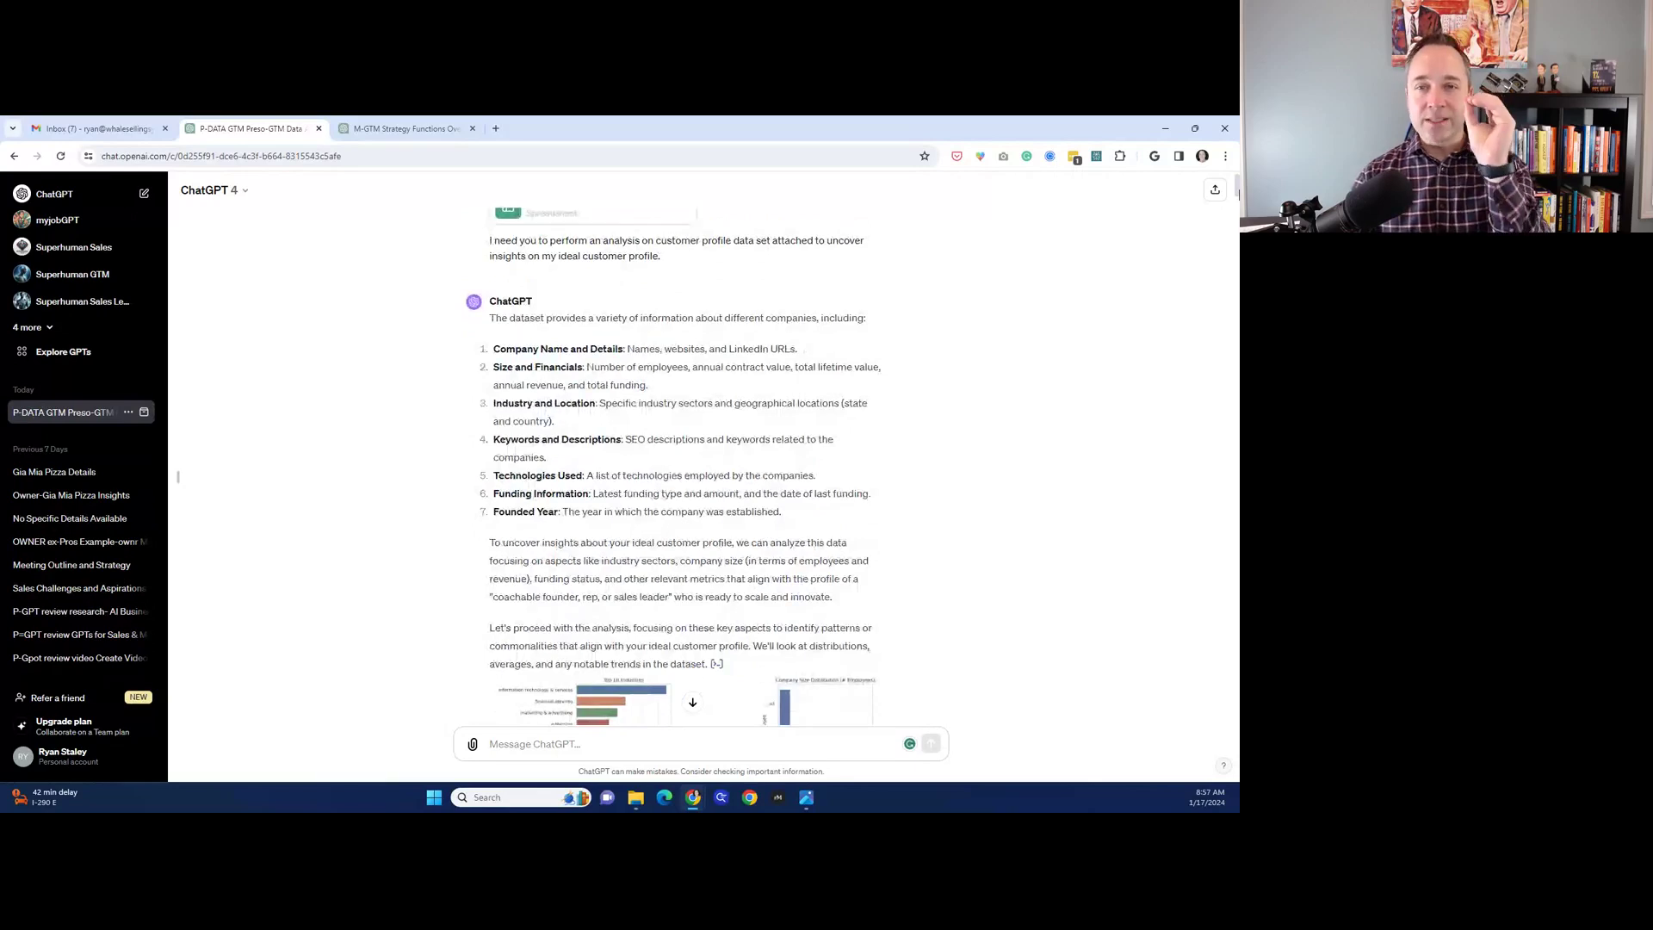
pyautogui.scroll(-3, 1238, 193)
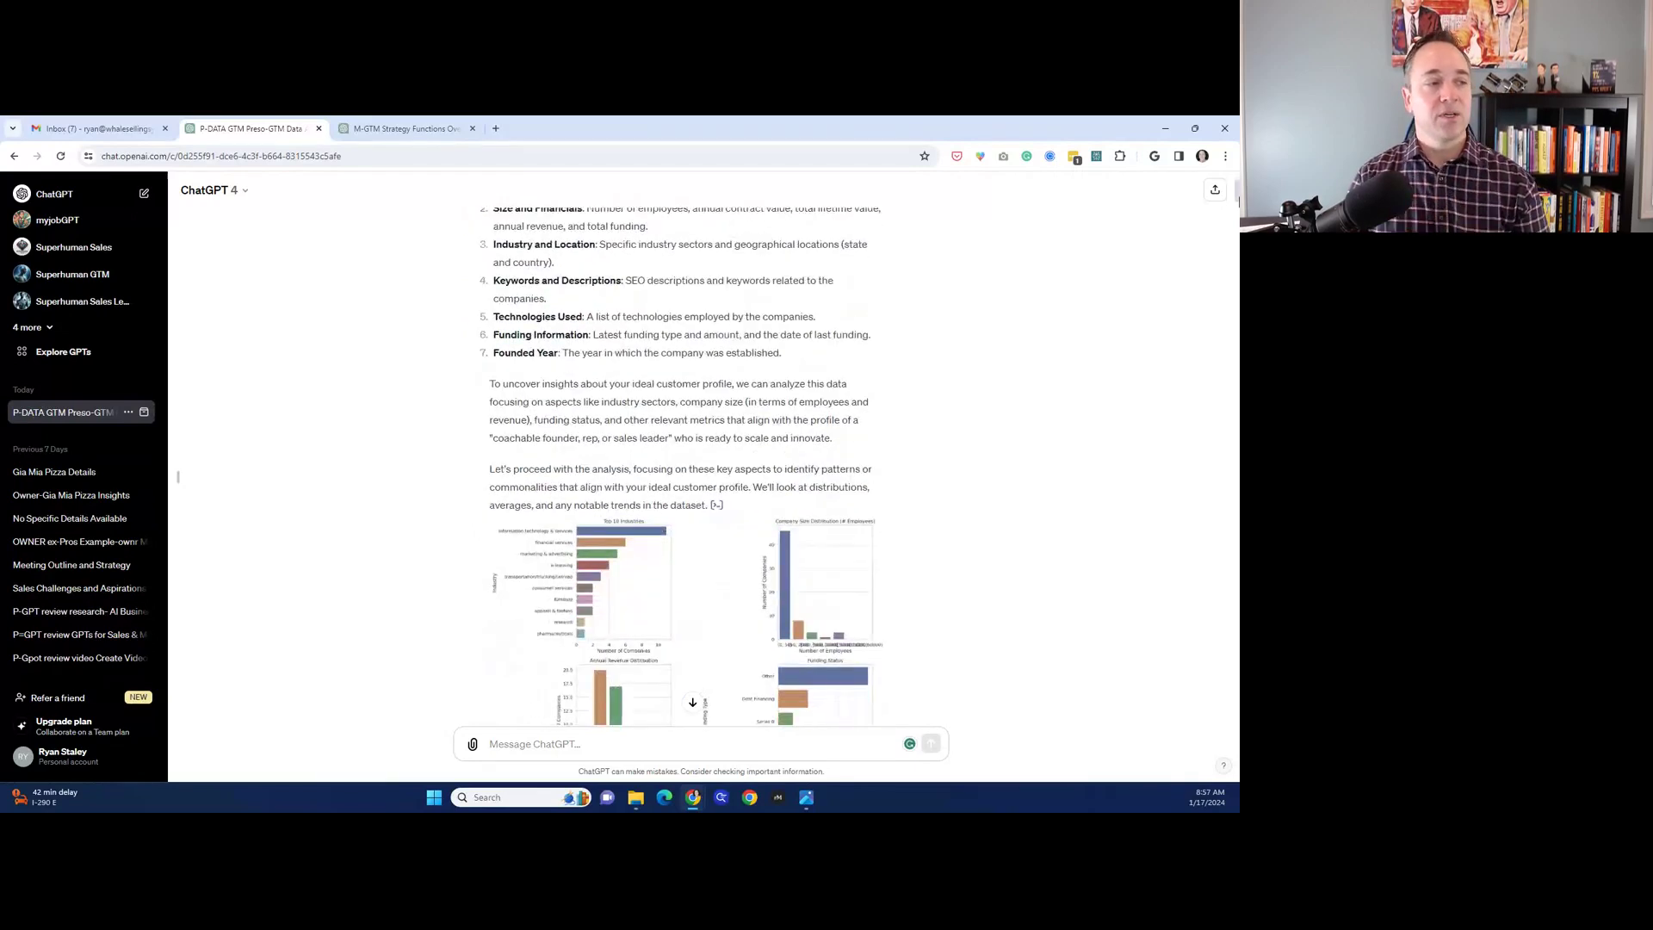
pyautogui.scroll(2, 1238, 199)
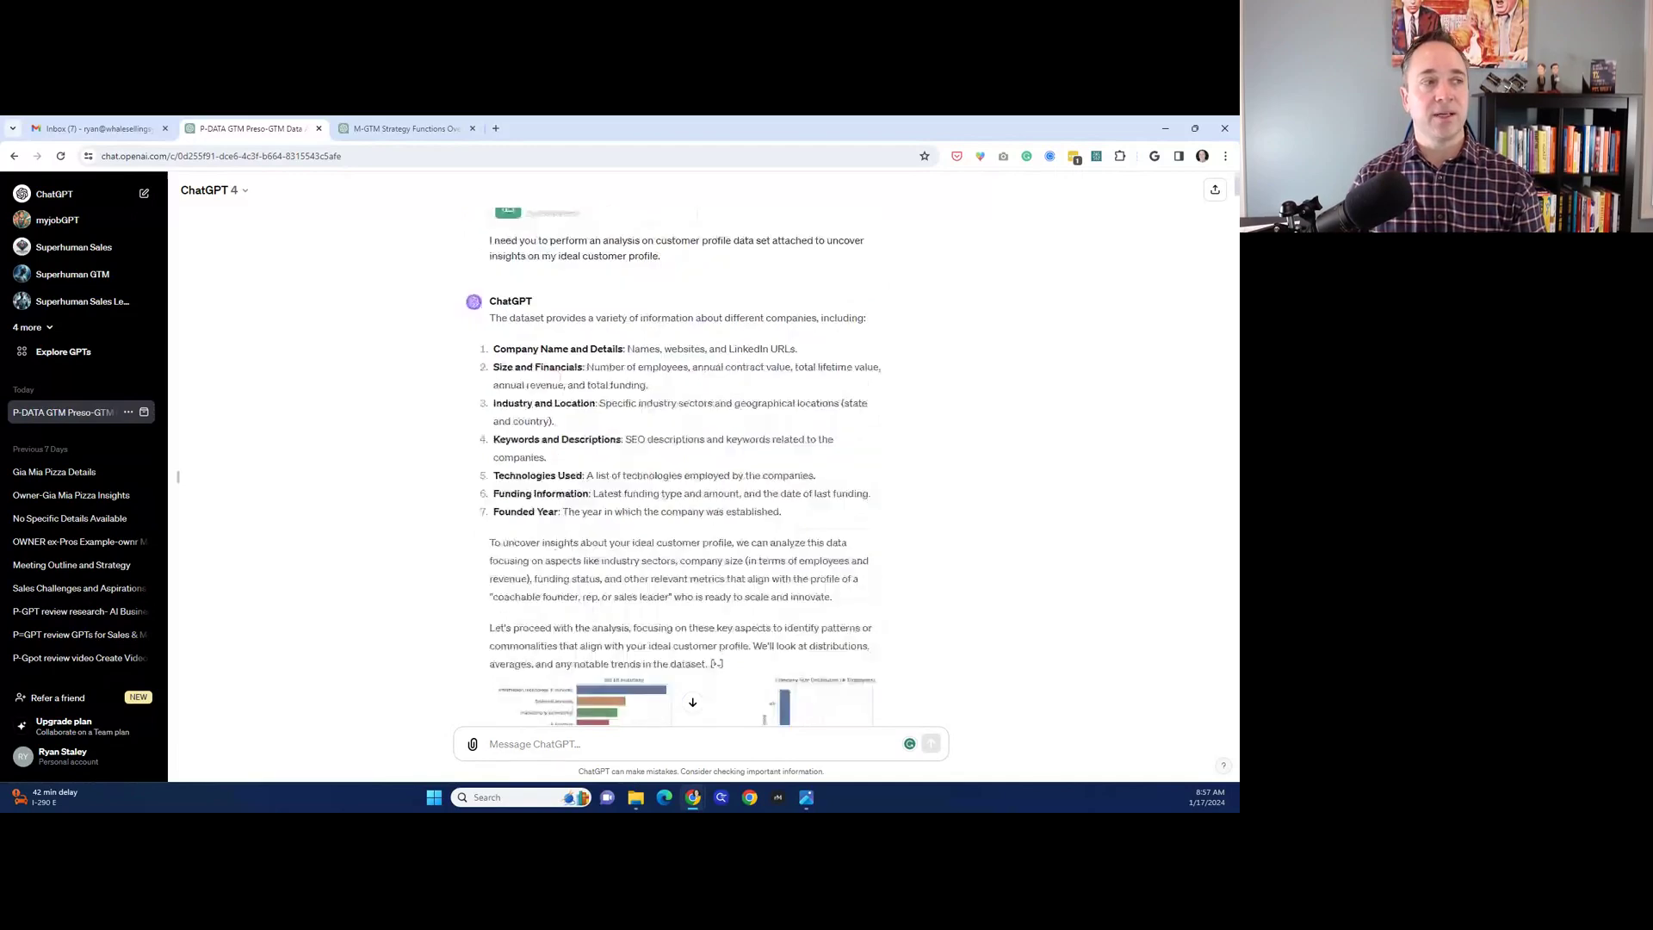
pyautogui.scroll(-1, 1238, 193)
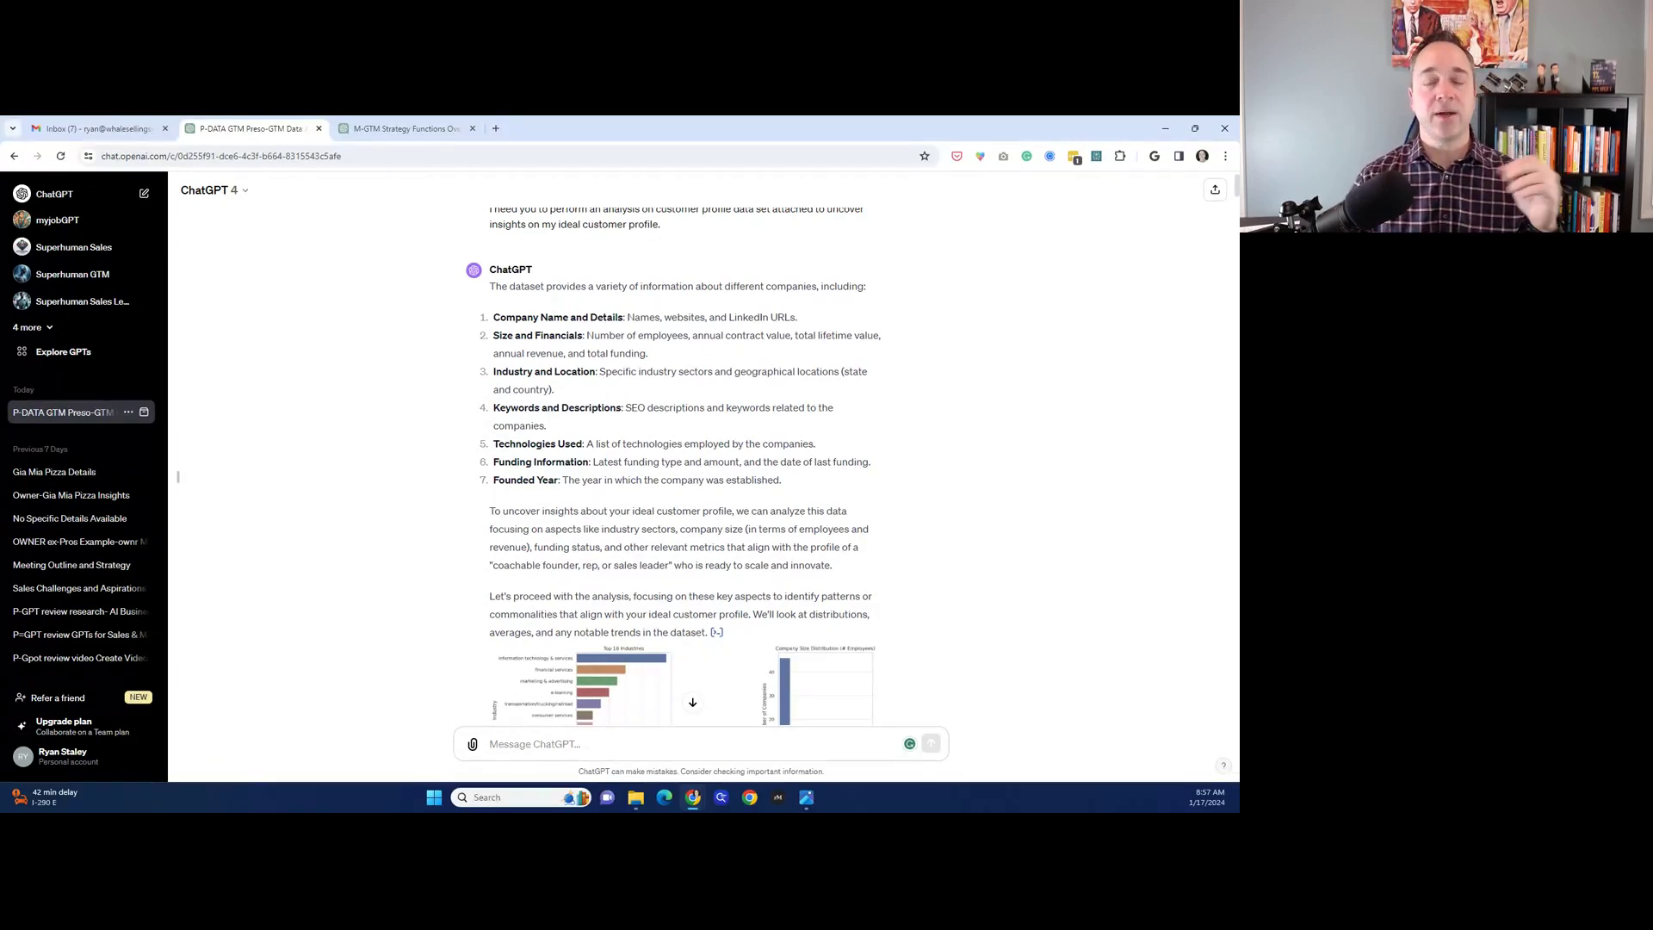
pyautogui.scroll(-1, 674, 466)
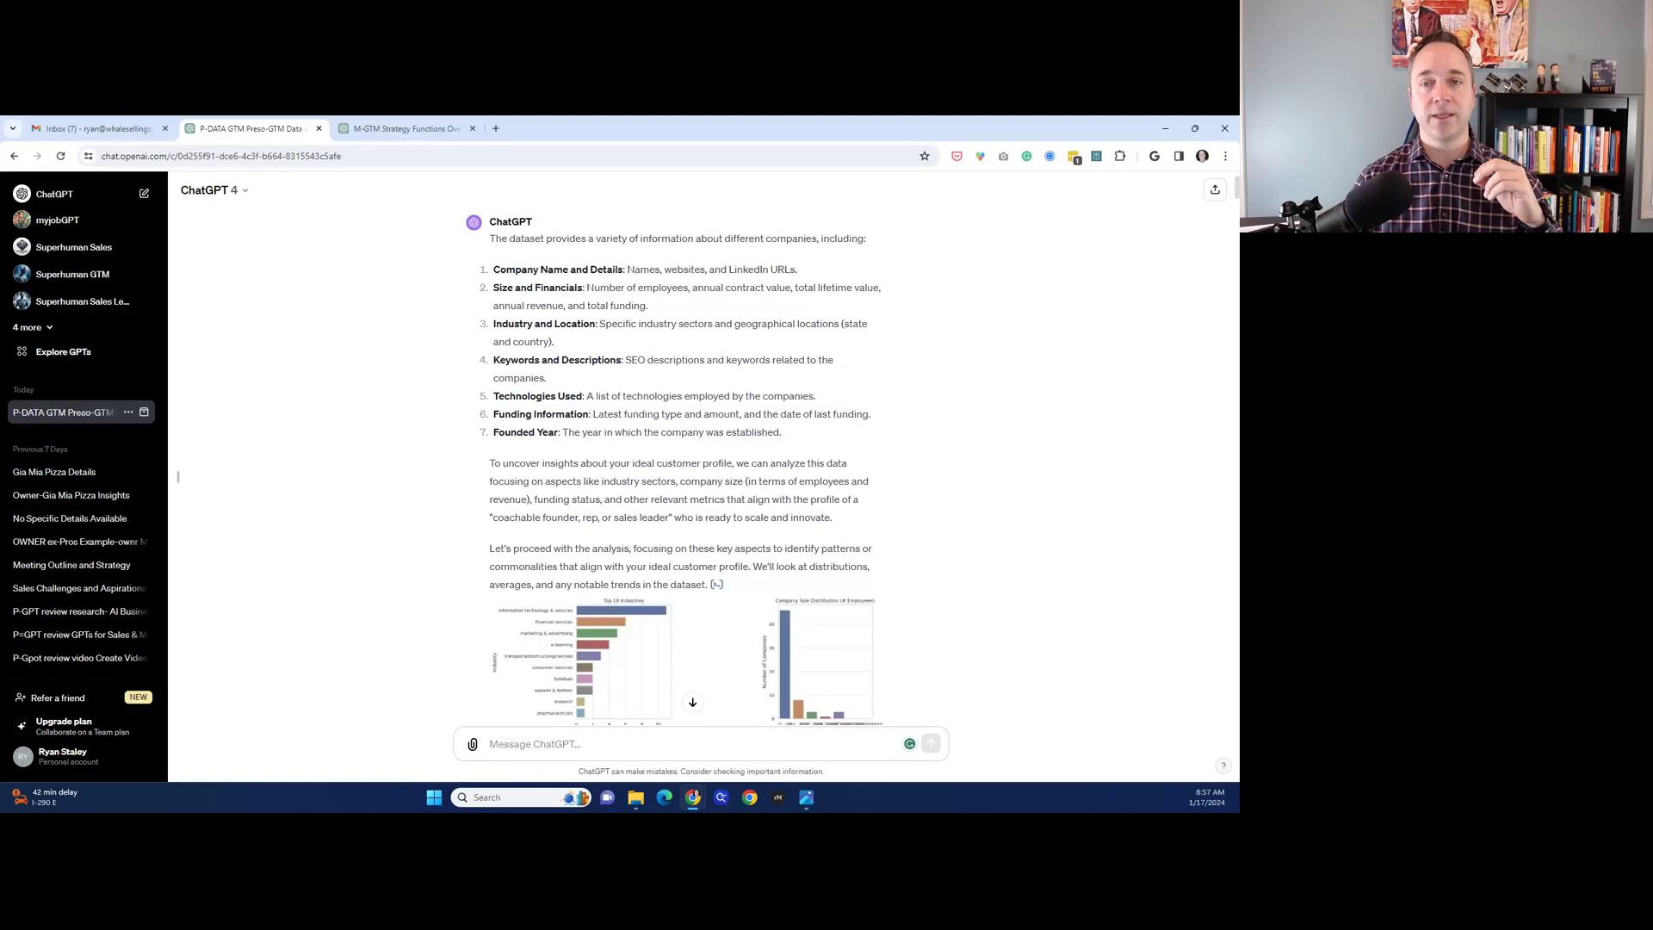
pyautogui.scroll(-4, 673, 465)
pyautogui.scroll(-3, 682, 465)
pyautogui.scroll(2, 682, 466)
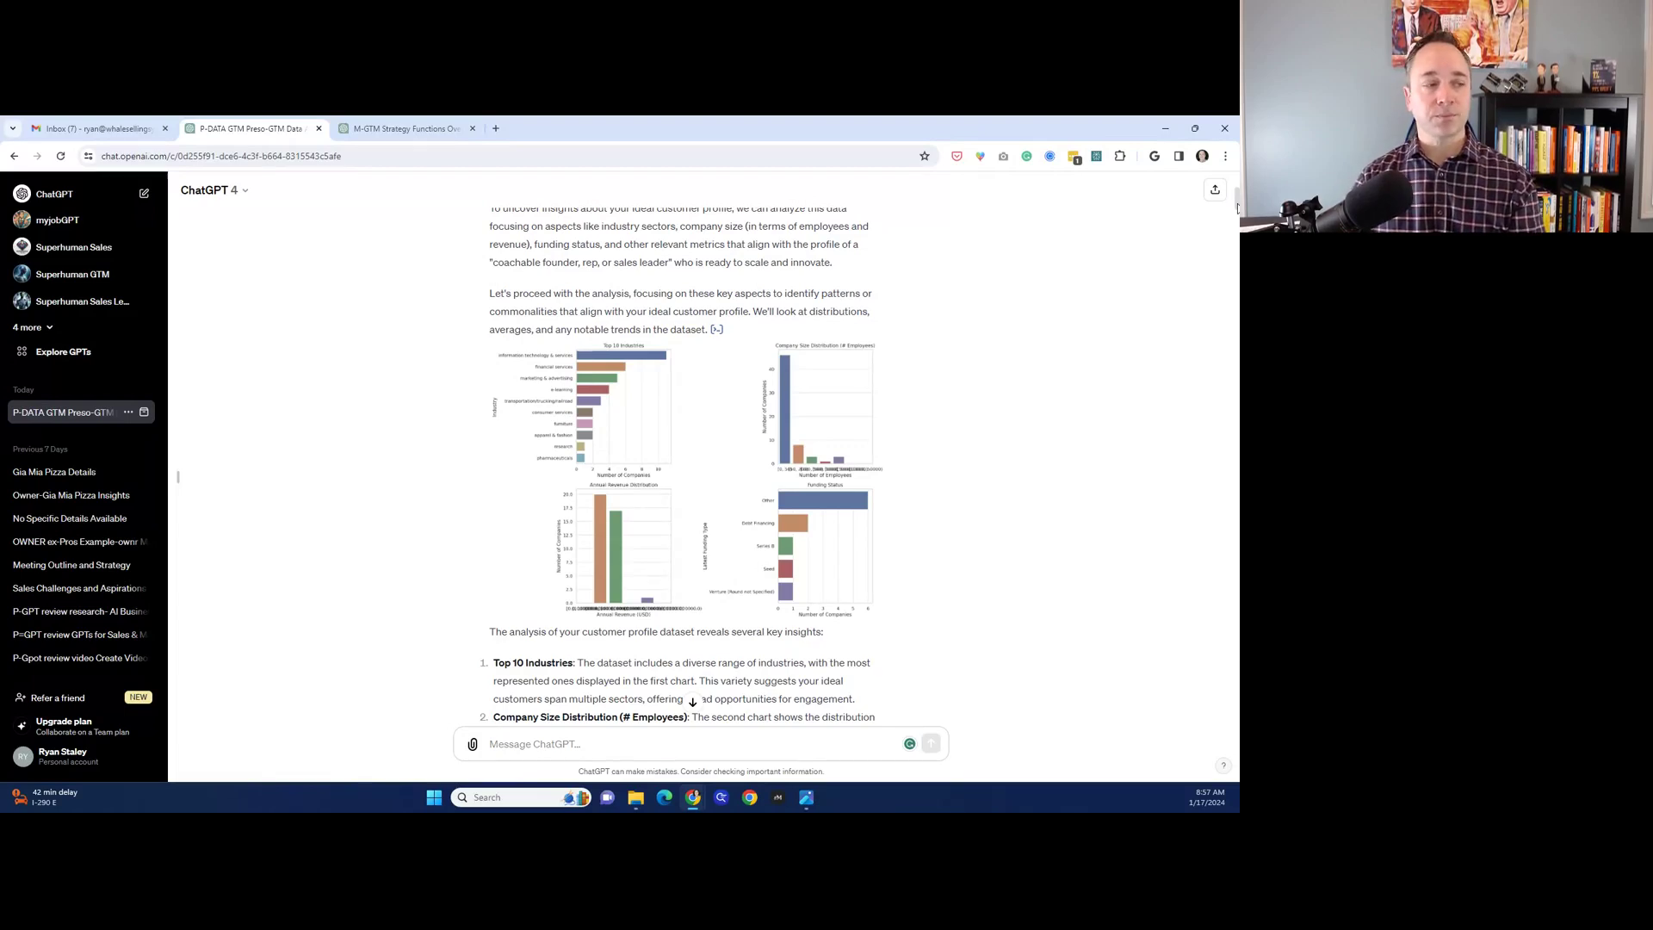
# Read the revenue analysis for the top 10% and top 20% largest clients in the customer data chat.
pyautogui.moveTo(1237, 209); pyautogui.dragTo(1237, 247)
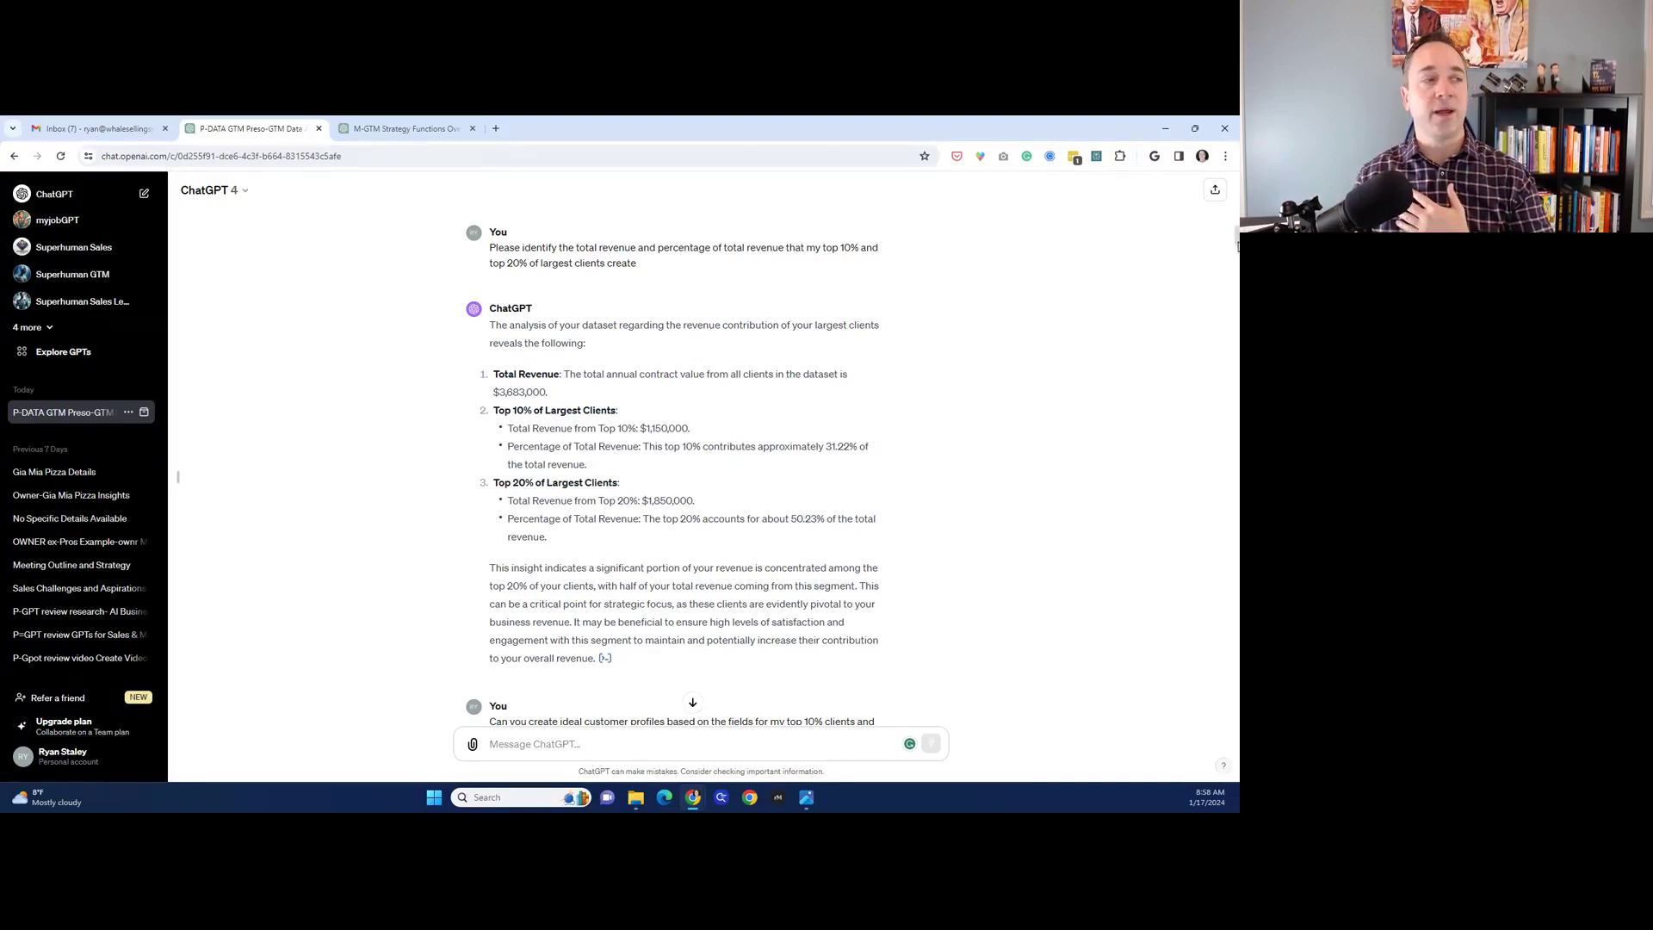
pyautogui.scroll(-1, 1237, 247)
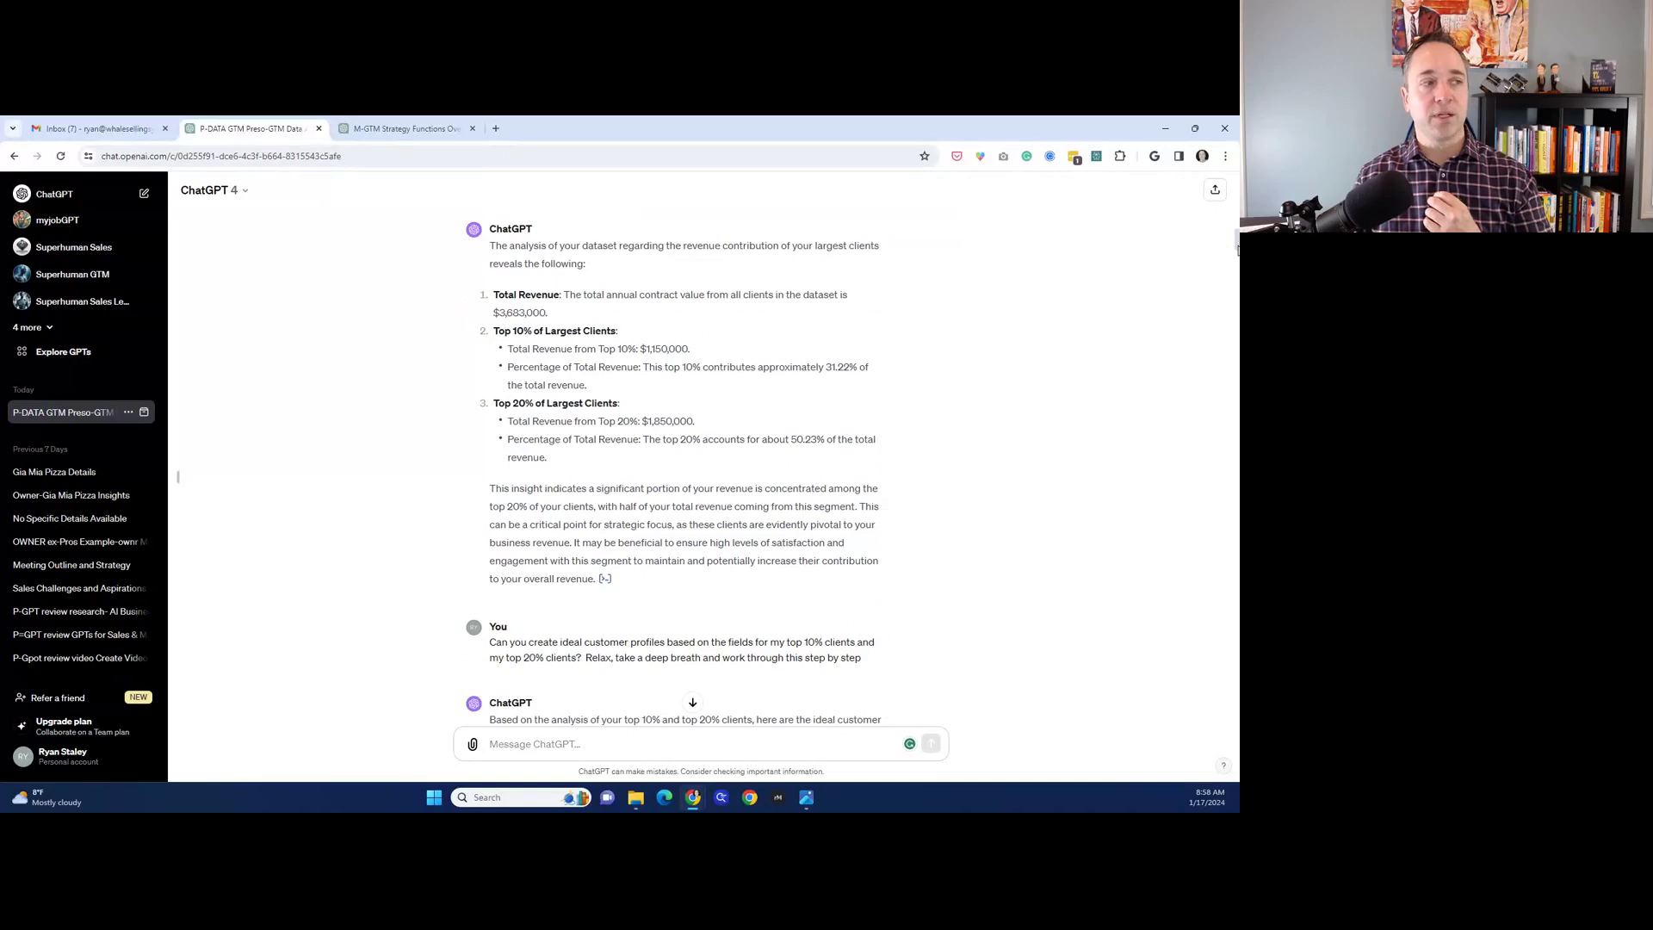
pyautogui.scroll(-1, 1237, 249)
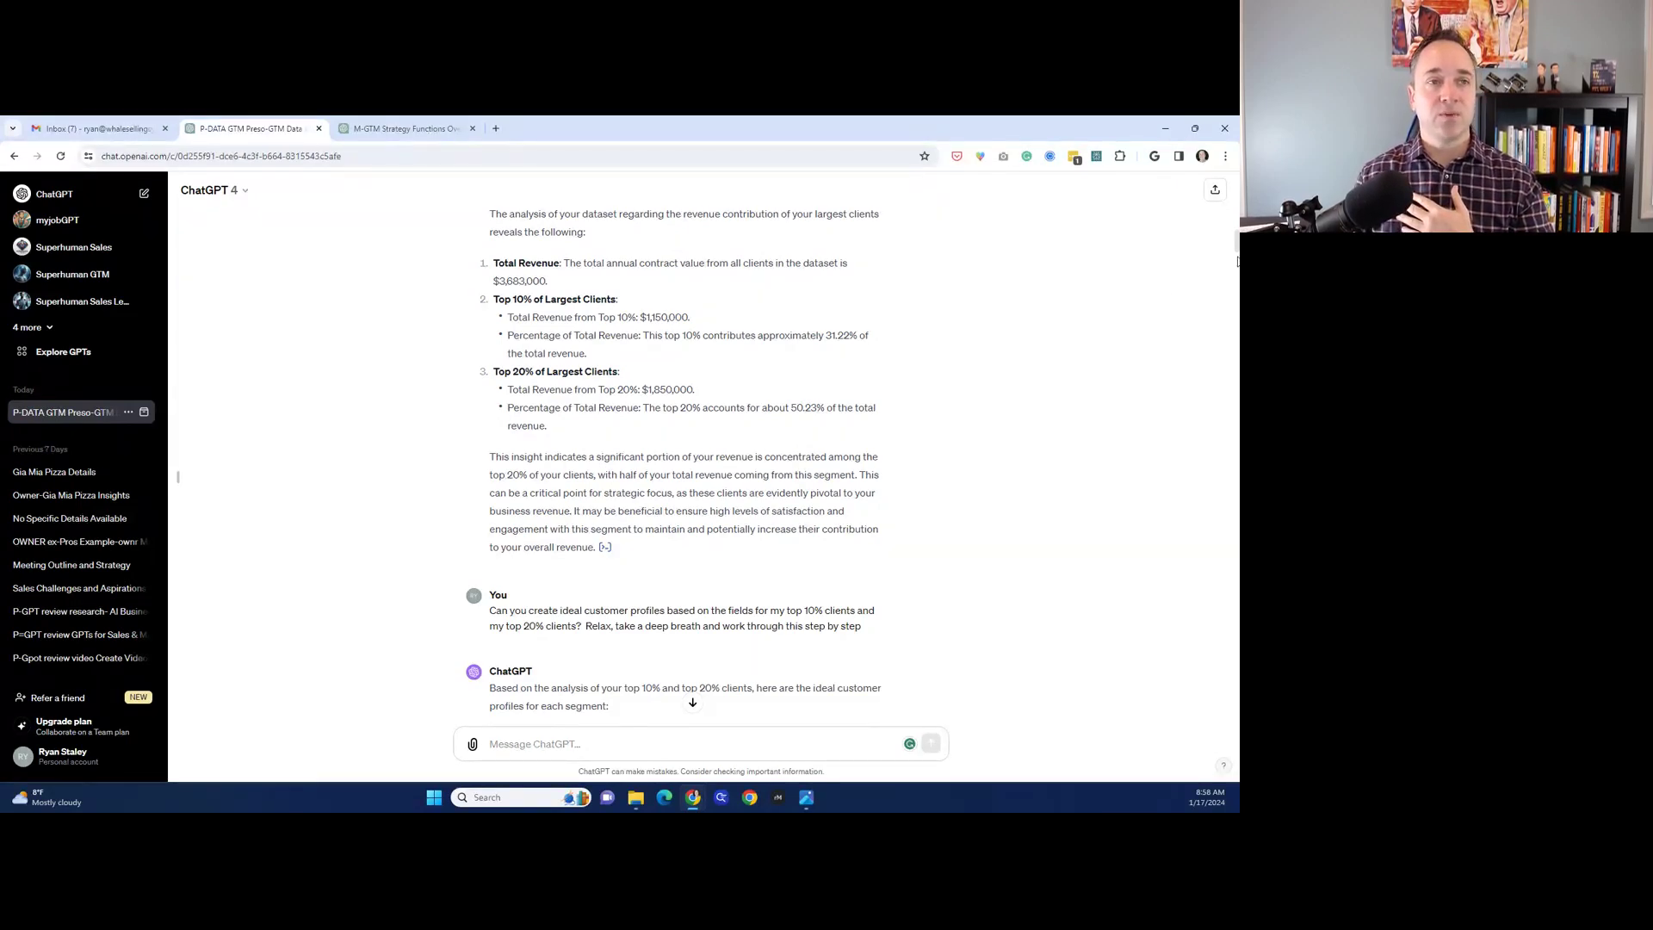
# Examine the technology stack distribution chart, its explanation and the follow-up request for a heat map version.
pyautogui.moveTo(1237, 241); pyautogui.dragTo(1236, 667)
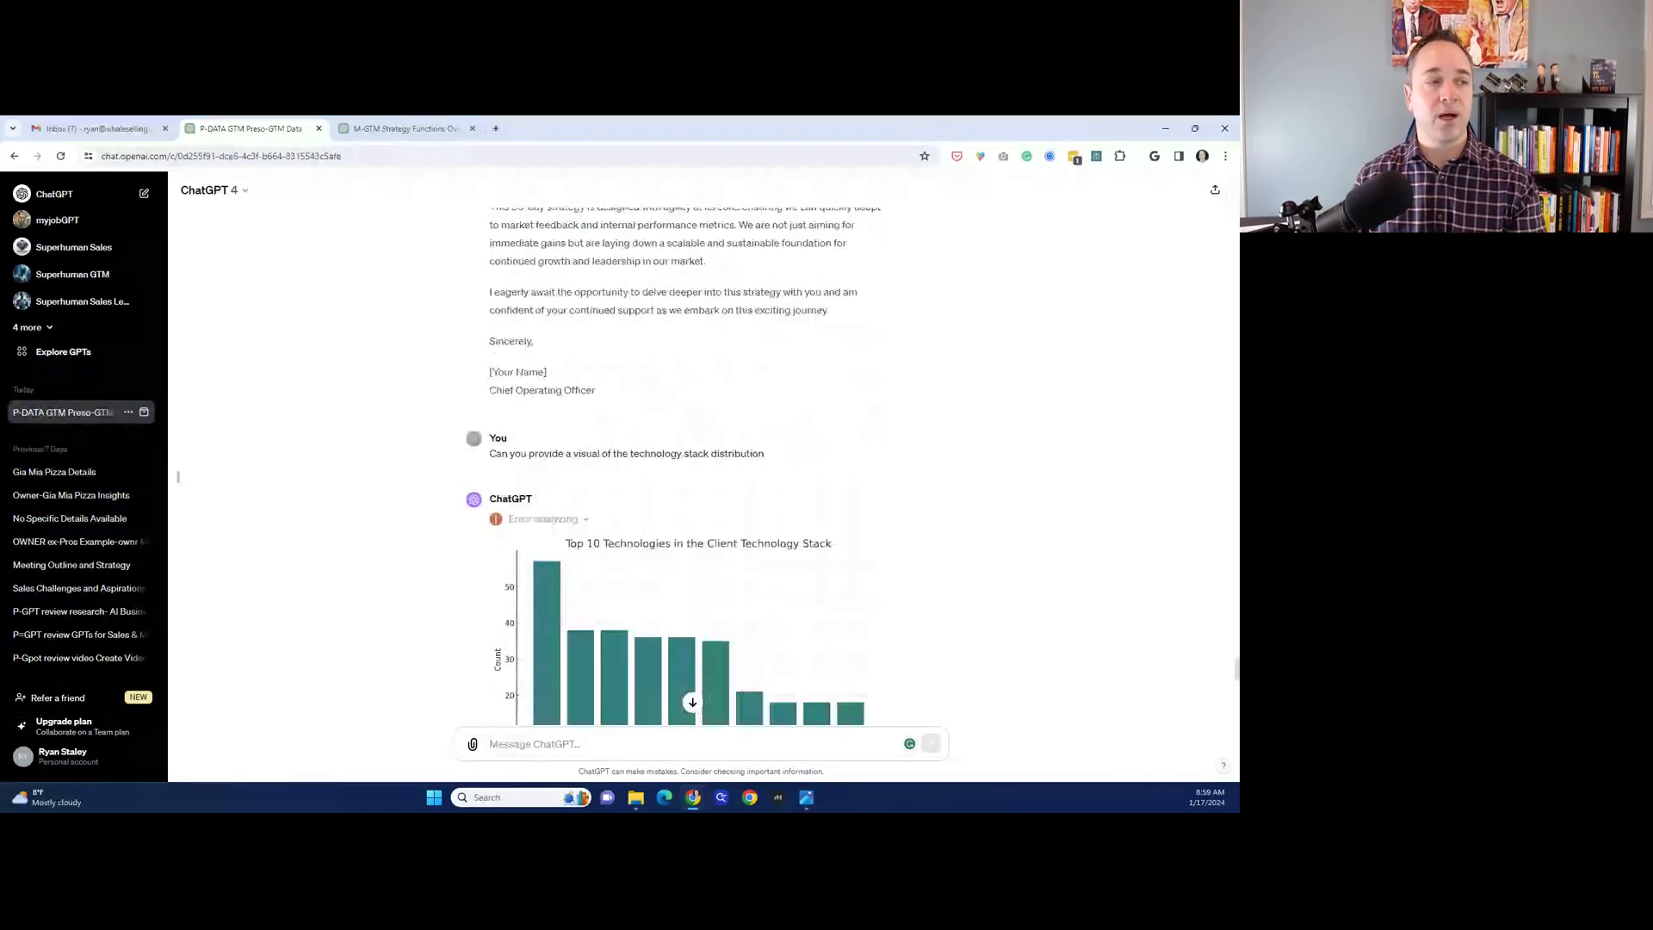
pyautogui.scroll(-1, 688, 465)
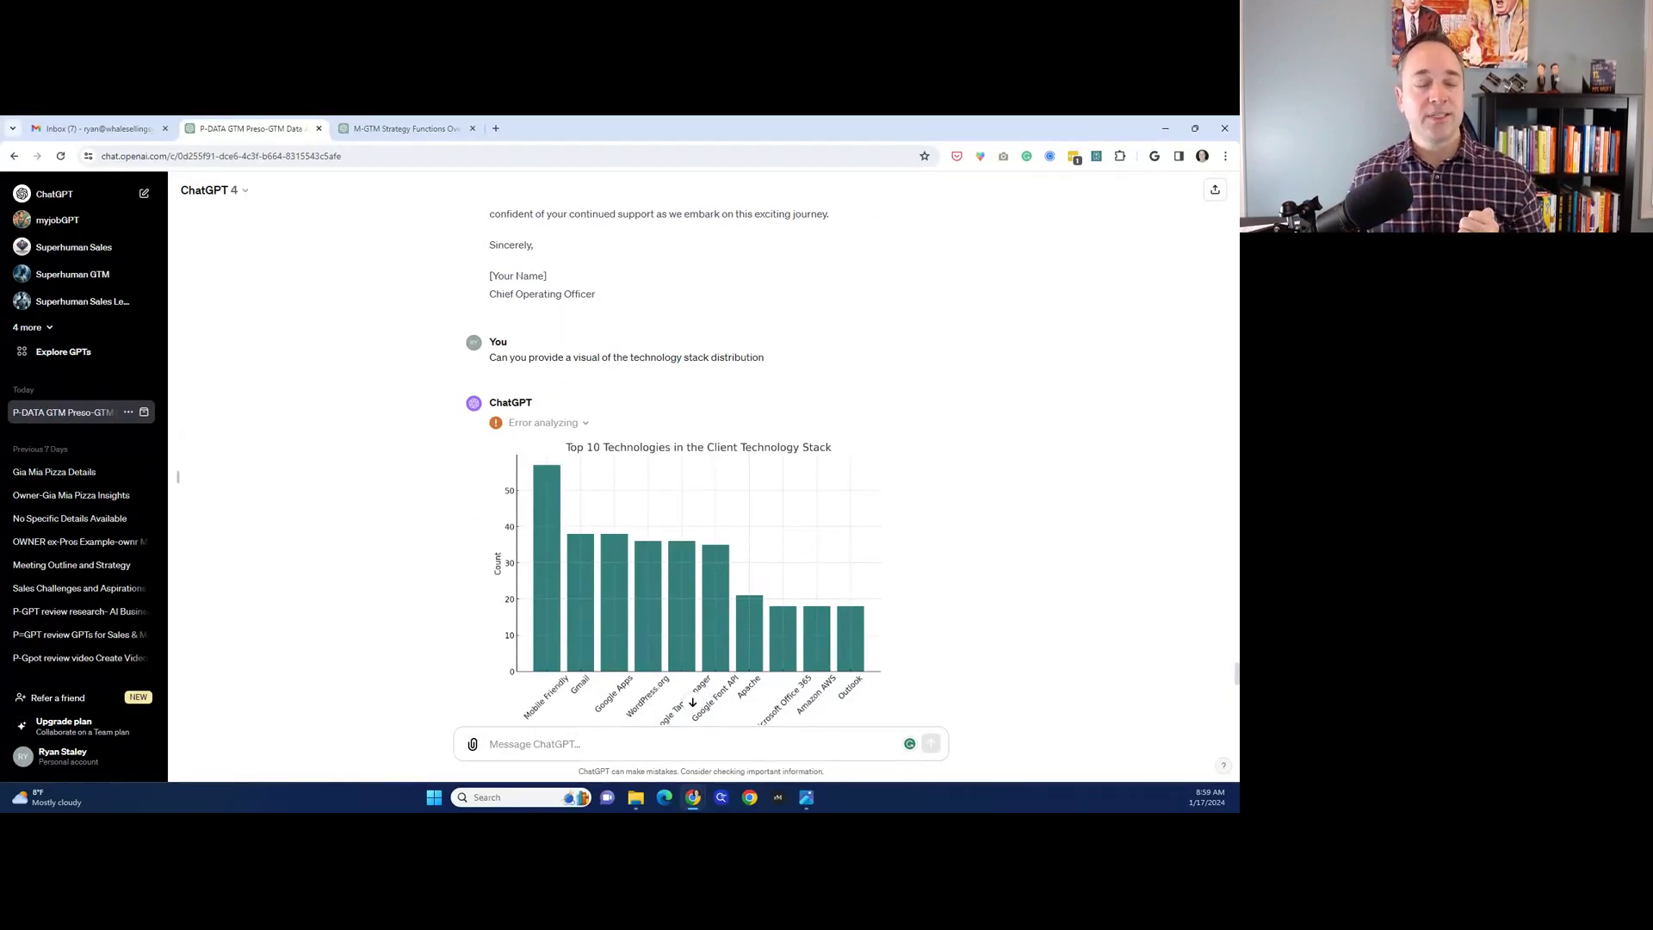
pyautogui.scroll(-1, 688, 465)
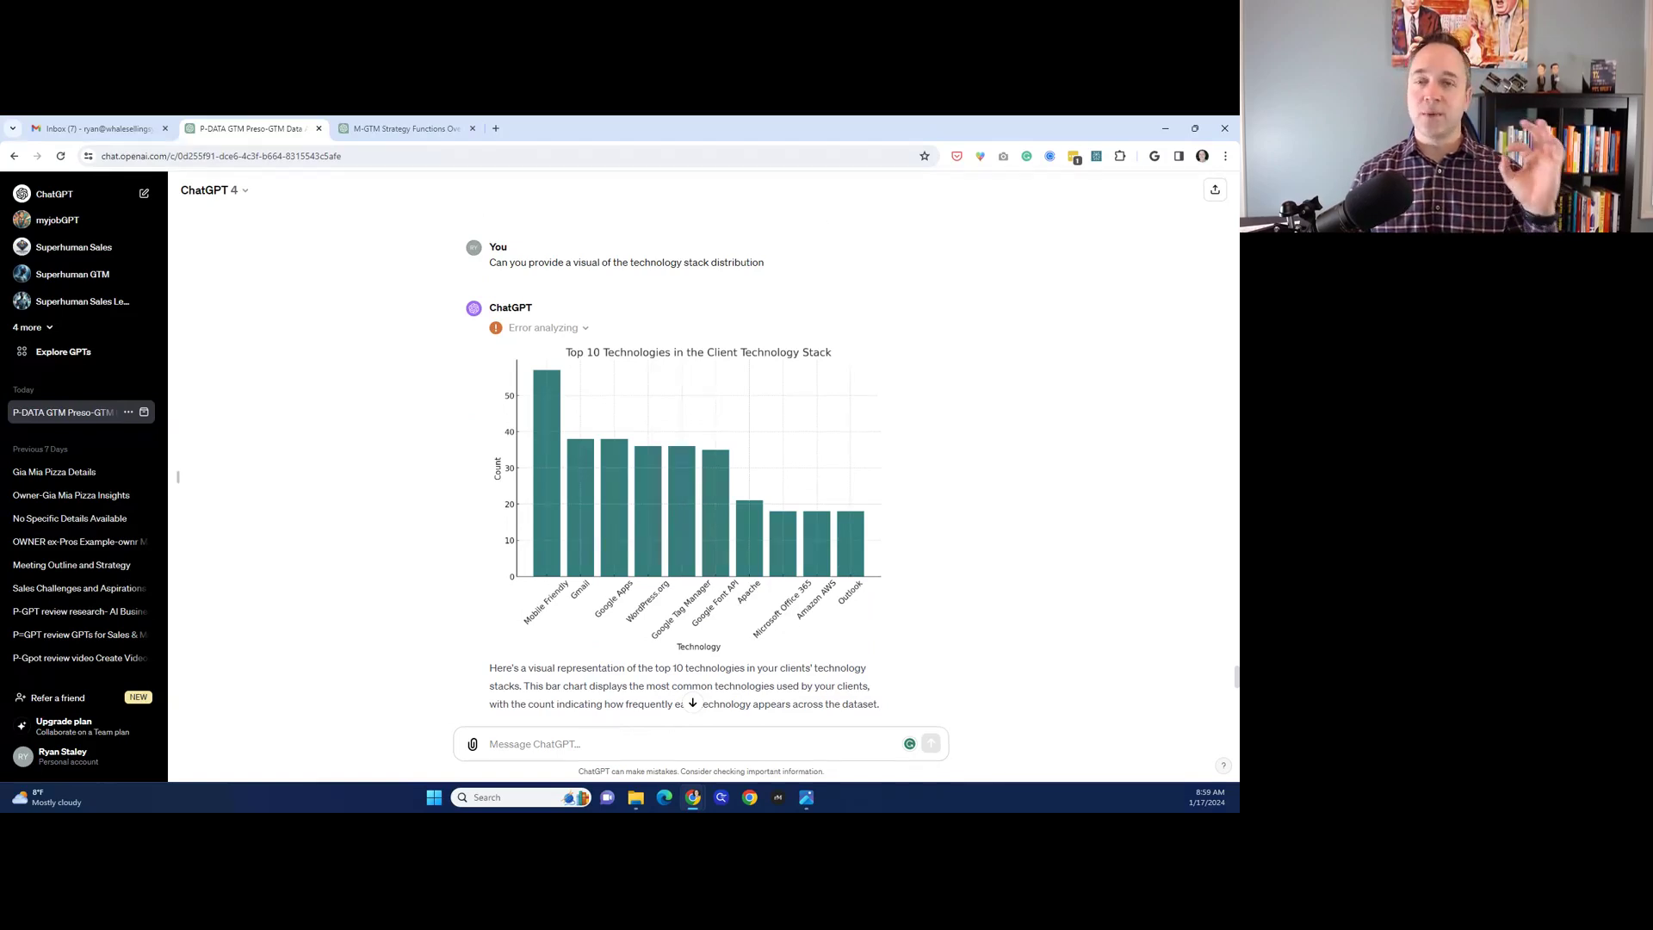
pyautogui.scroll(-3, 688, 465)
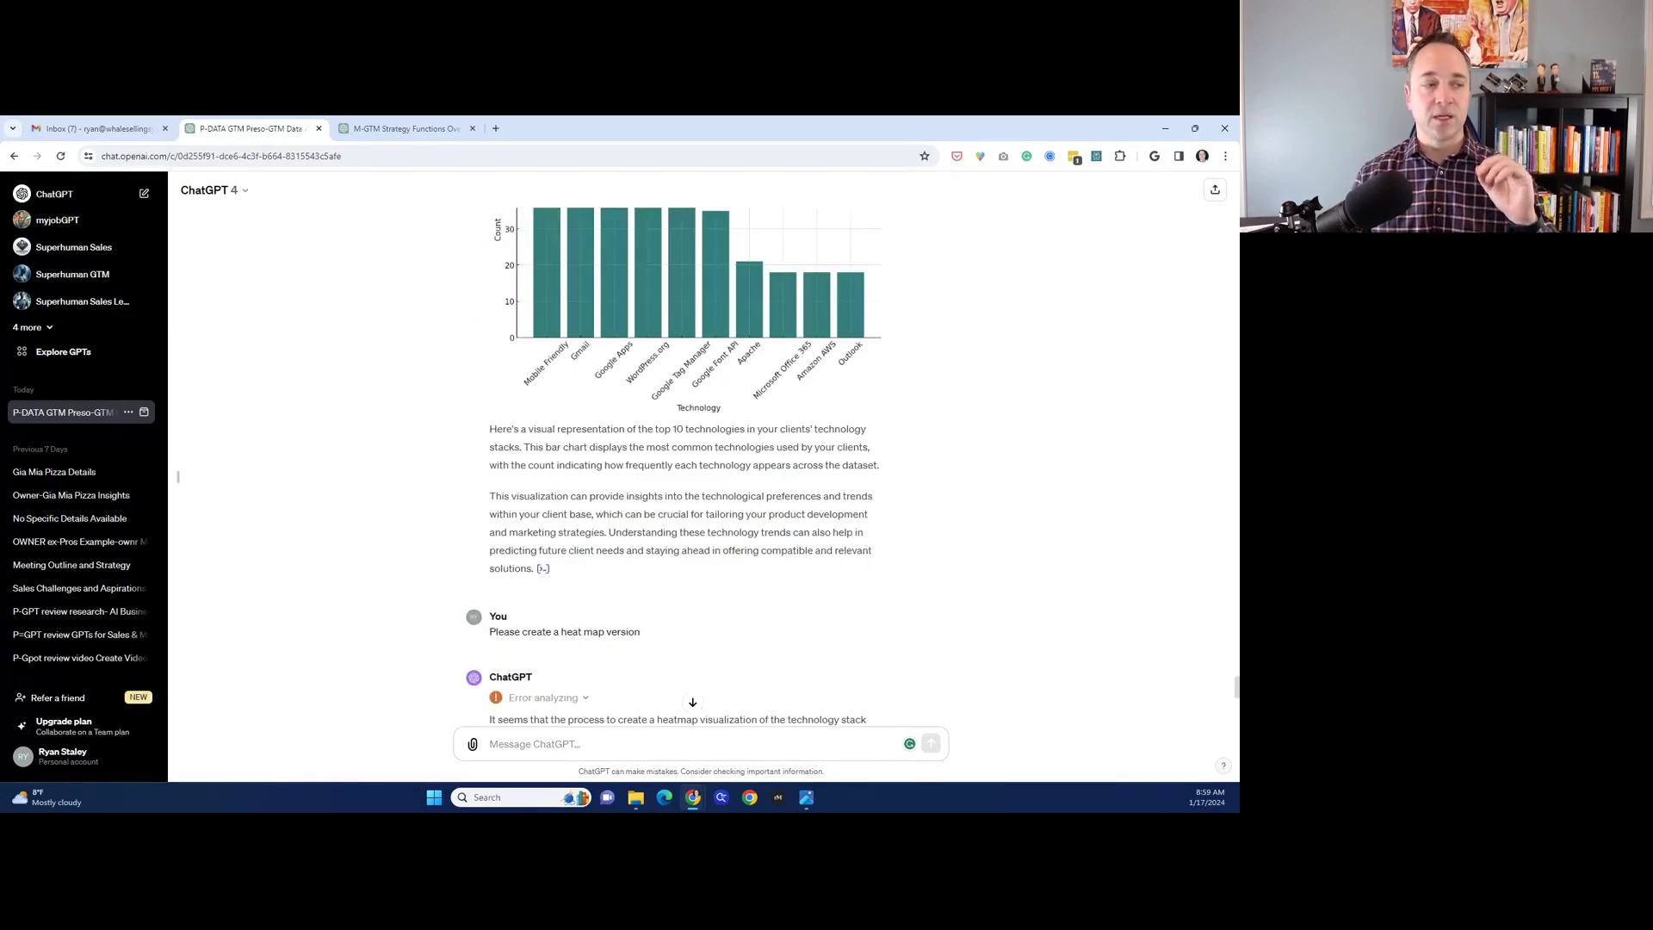
pyautogui.scroll(-5, 685, 465)
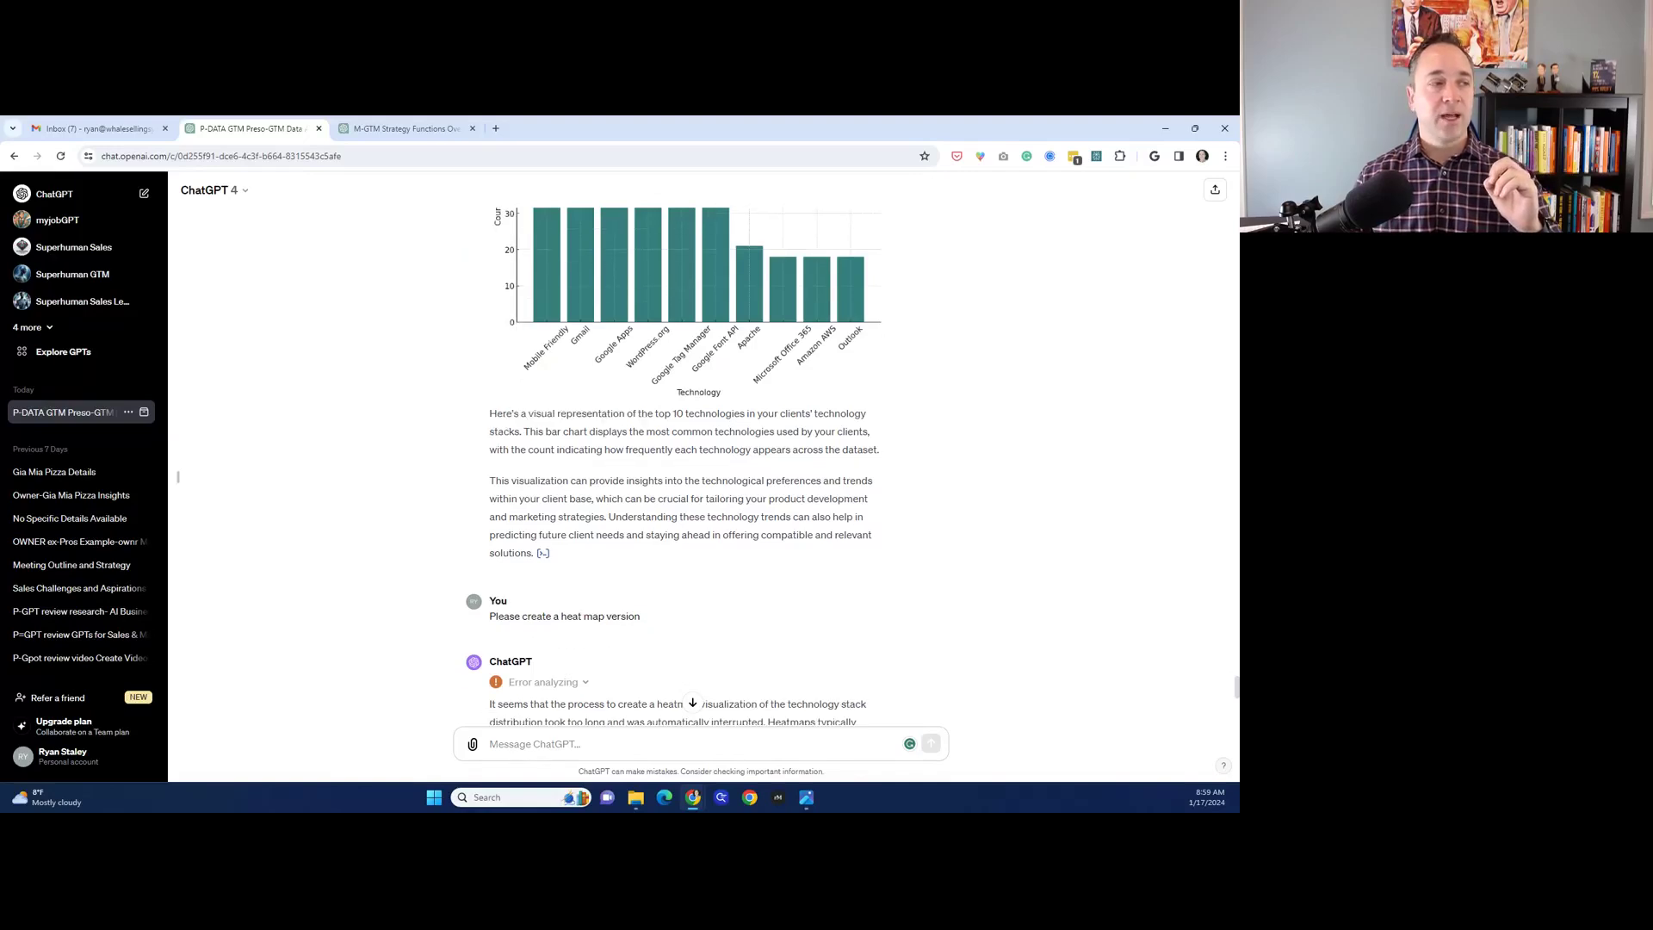